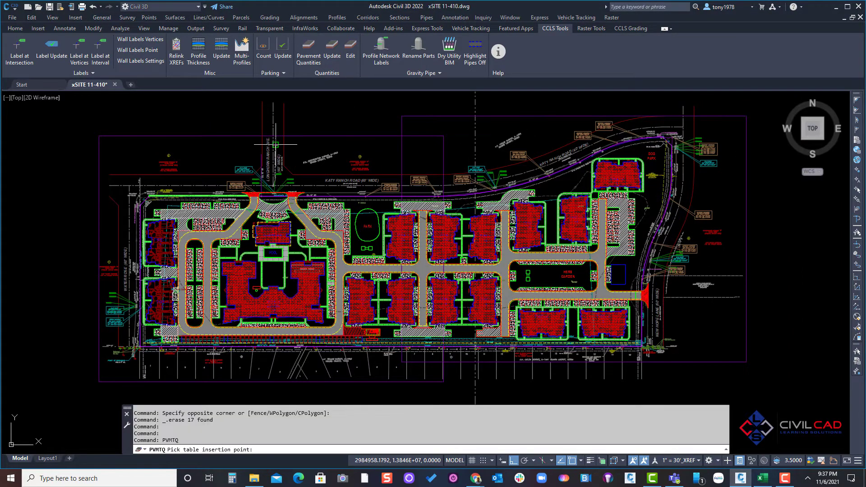
# Zoom out and review the eight hatch patterns' pavement names, 1.00" depths and 1.00 unit costs.
pyautogui.scroll(-2, 519, 148)
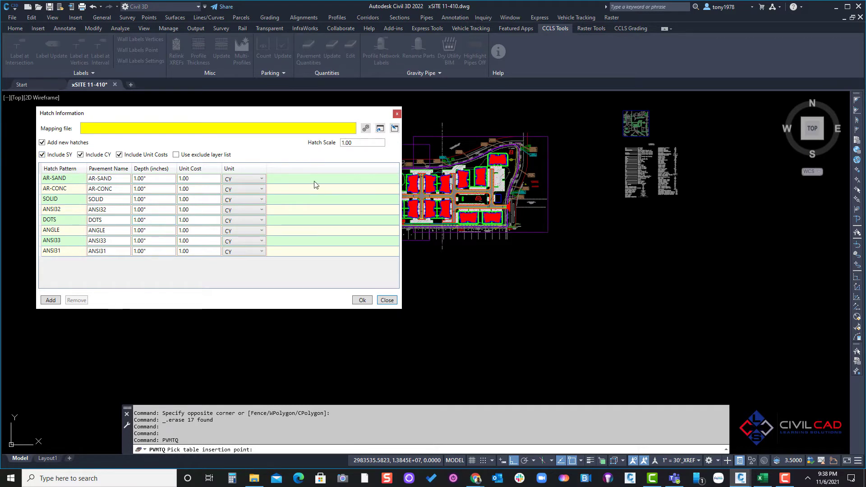
pyautogui.click(113, 179)
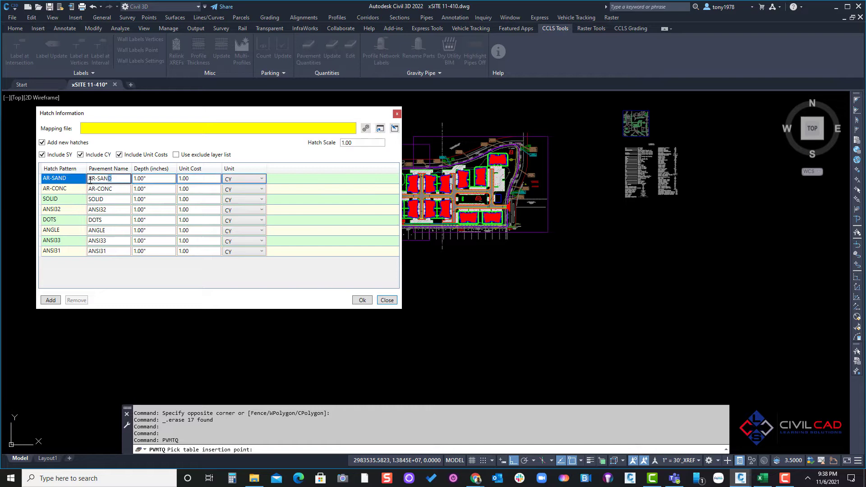
pyautogui.press('Down')
pyautogui.press('Down')
pyautogui.press('Down')
pyautogui.press('Down')
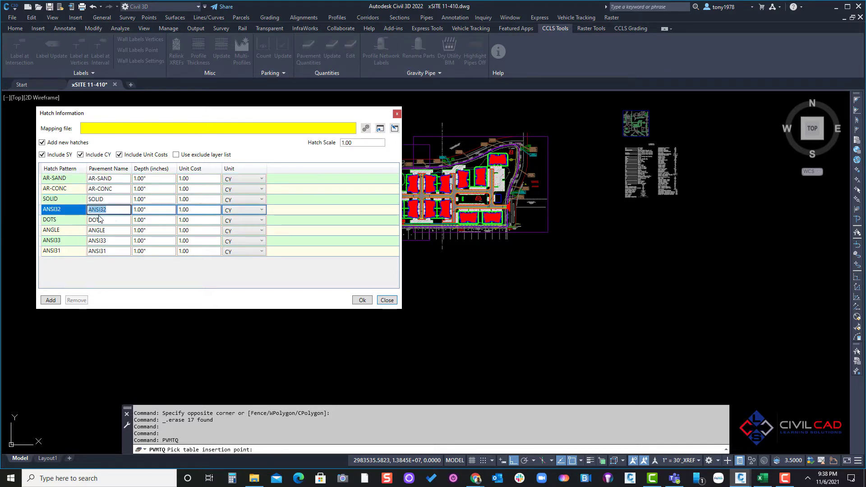
pyautogui.click(153, 179)
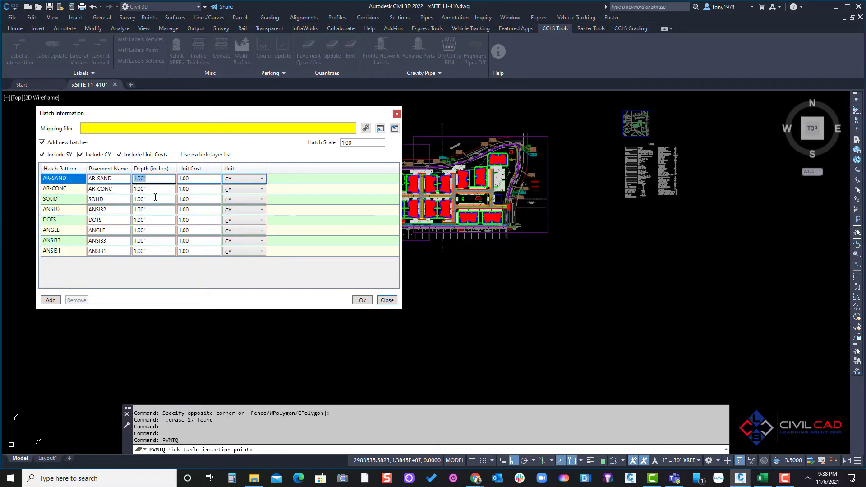
pyautogui.click(133, 191)
pyautogui.click(195, 179)
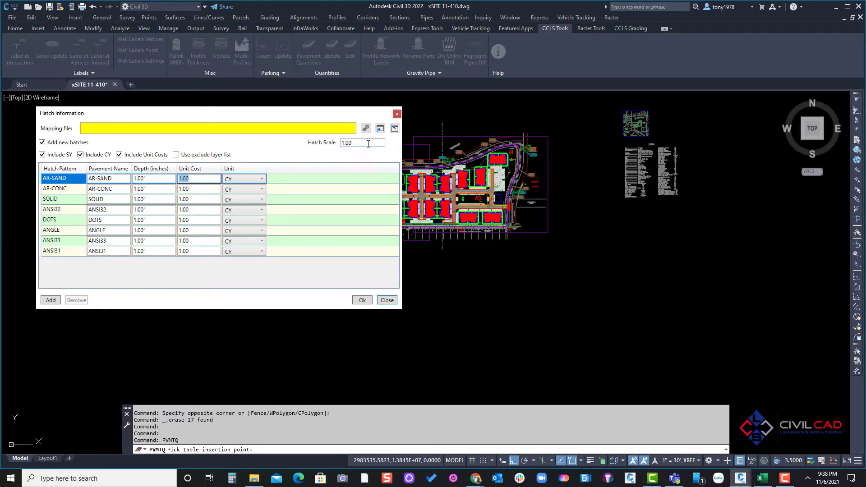
# Open the Pavement Mappings editor and add a new row using the ANSI31 hatch pattern.
pyautogui.click(394, 128)
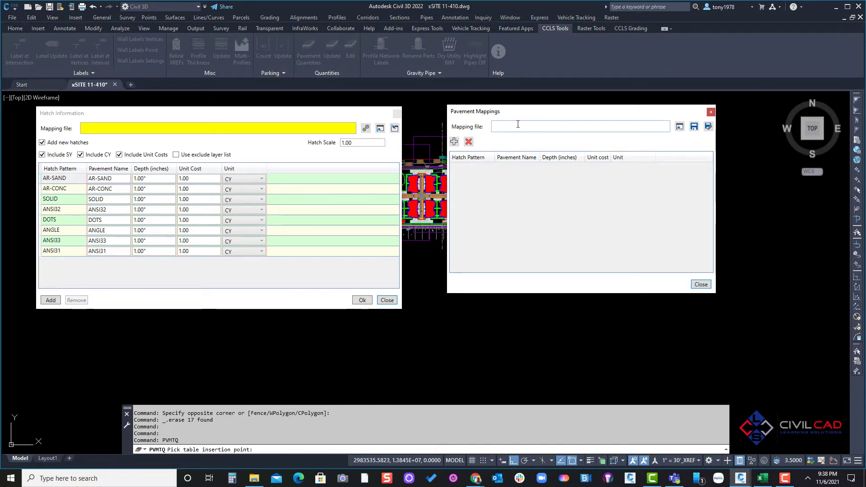
pyautogui.moveTo(523, 113); pyautogui.dragTo(571, 132)
pyautogui.click(502, 161)
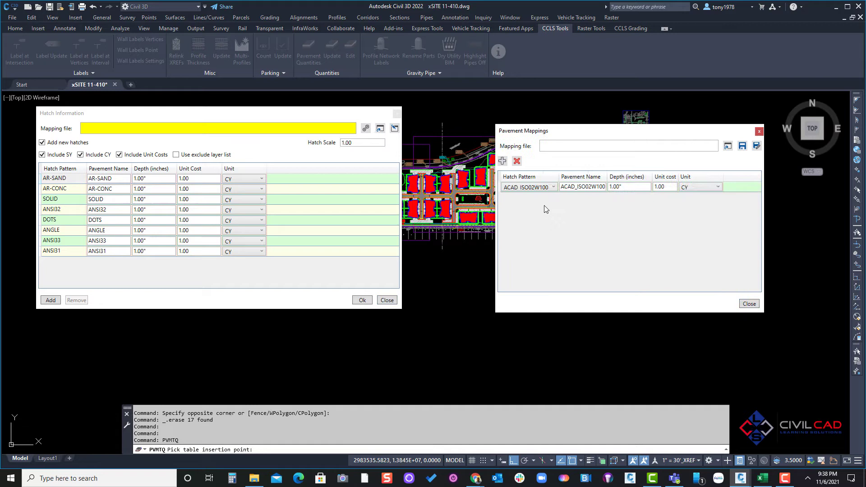
pyautogui.click(549, 190)
pyautogui.click(549, 191)
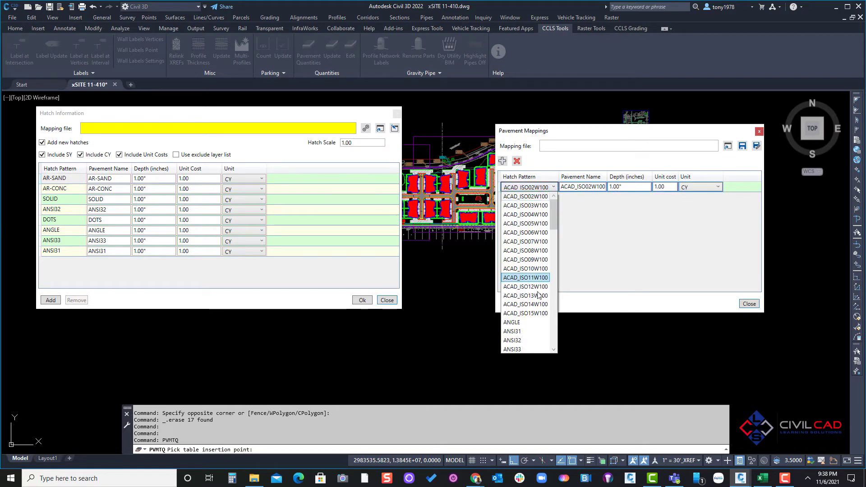
pyautogui.click(527, 329)
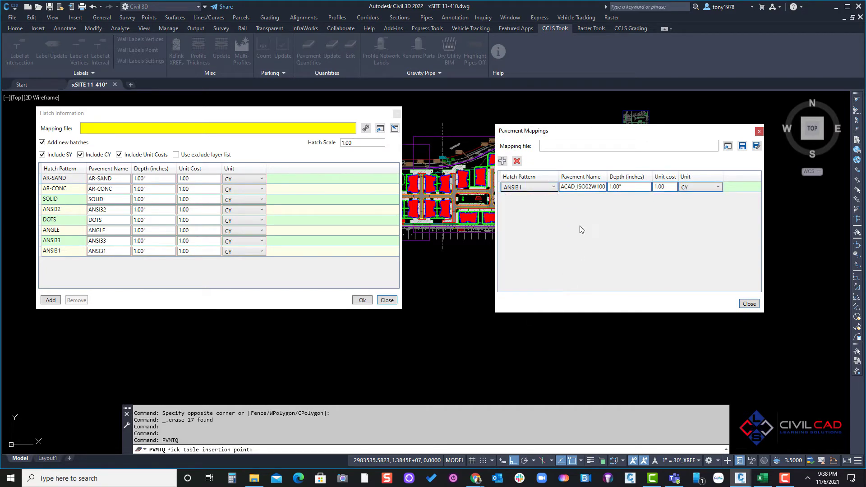
# Name the ANSI31 mapping DUMPSTER PAD with a 10.00" depth.
pyautogui.click(607, 186)
pyautogui.moveTo(607, 187); pyautogui.dragTo(550, 188)
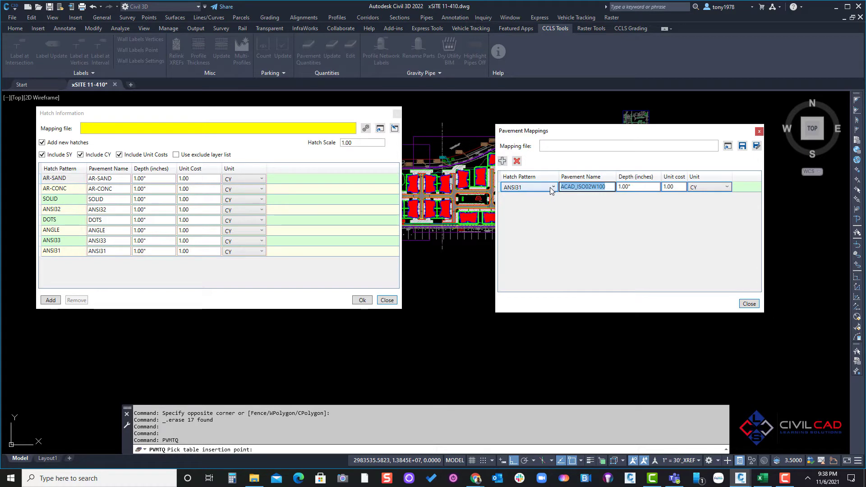
pyautogui.write('DUN')
pyautogui.write('MPSTER PAD')
pyautogui.press('Tab')
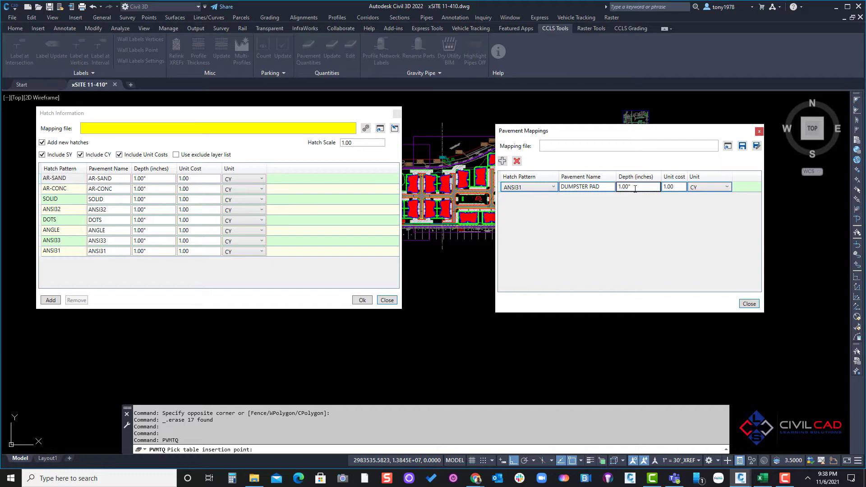
pyautogui.moveTo(635, 188); pyautogui.dragTo(609, 191)
pyautogui.write('10')
pyautogui.press('Tab')
# Finish the DUMPSTER PAD unit cost, then map ANSI32 as DRIVE AISLES at 6.00" and 65.00.
pyautogui.write('1')
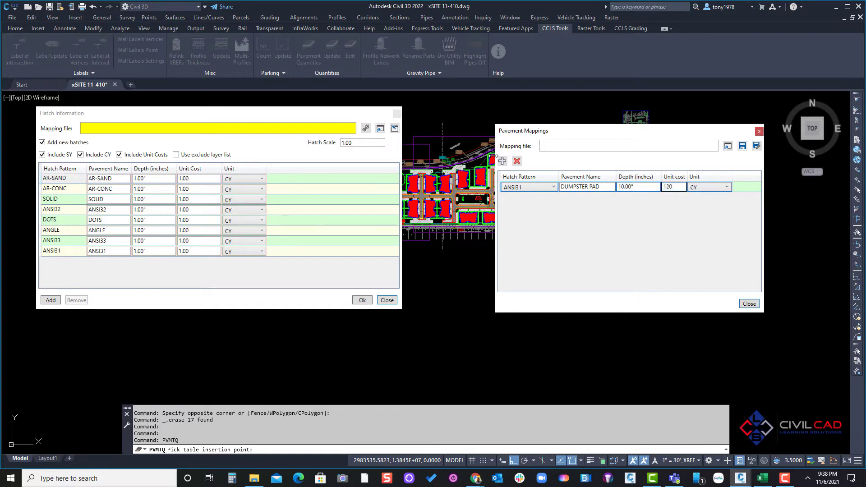
pyautogui.click(502, 161)
pyautogui.click(527, 197)
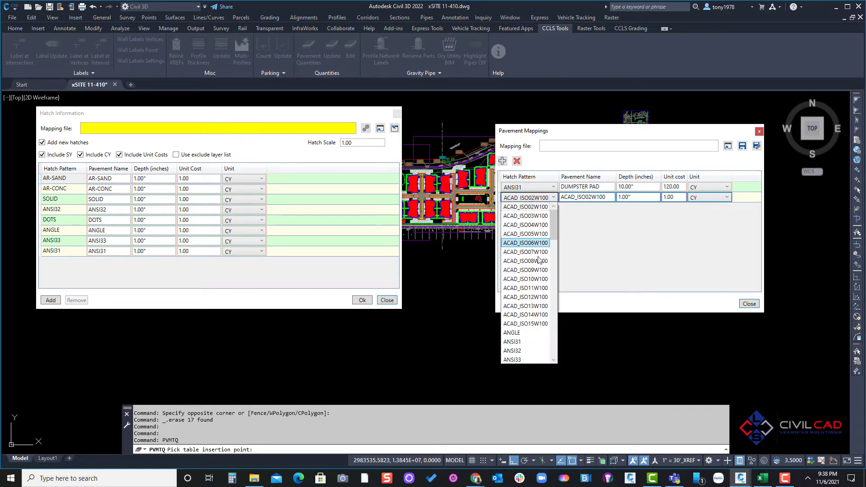
pyautogui.click(535, 297)
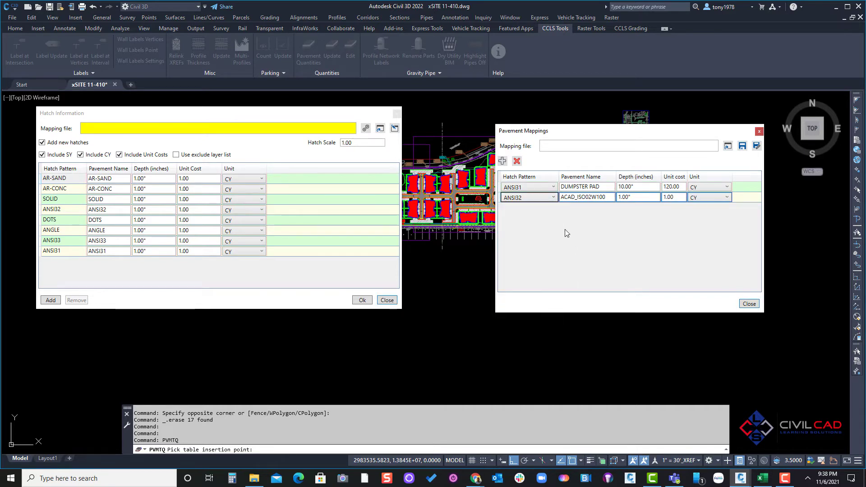
pyautogui.click(588, 199)
pyautogui.moveTo(614, 199); pyautogui.dragTo(558, 204)
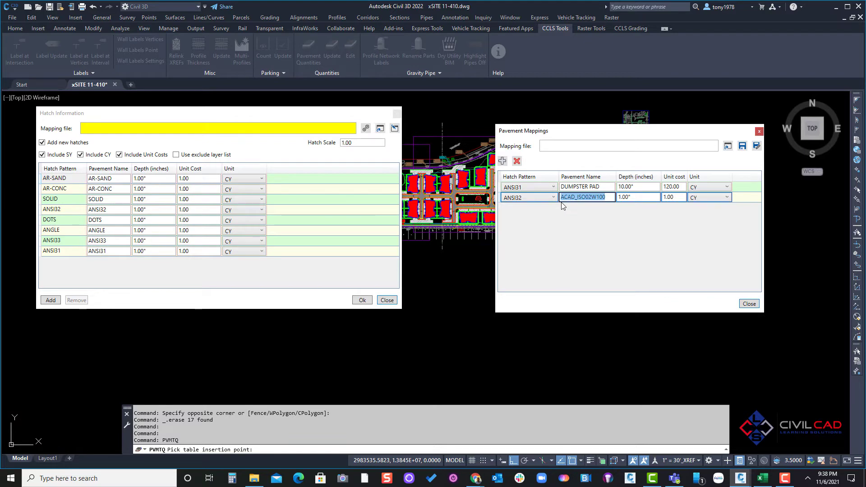
pyautogui.write('DRIVE AISLES')
pyautogui.press('Tab')
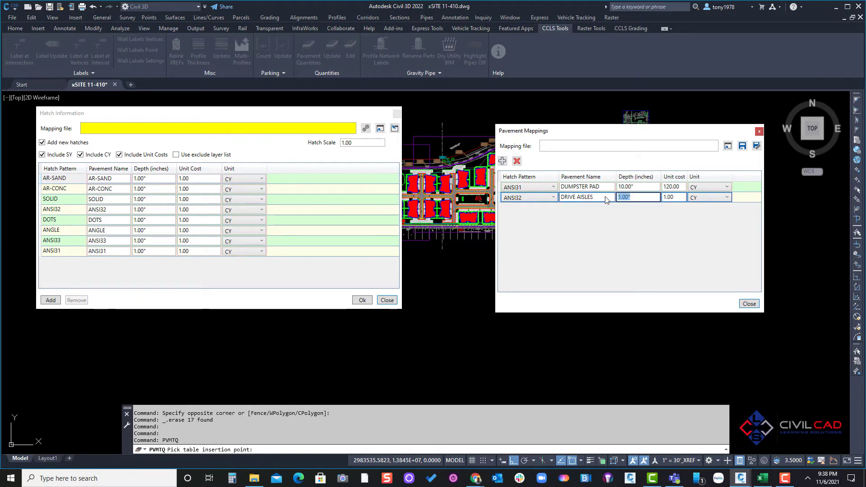
pyautogui.write('6')
pyautogui.press('Tab')
pyautogui.write('65')
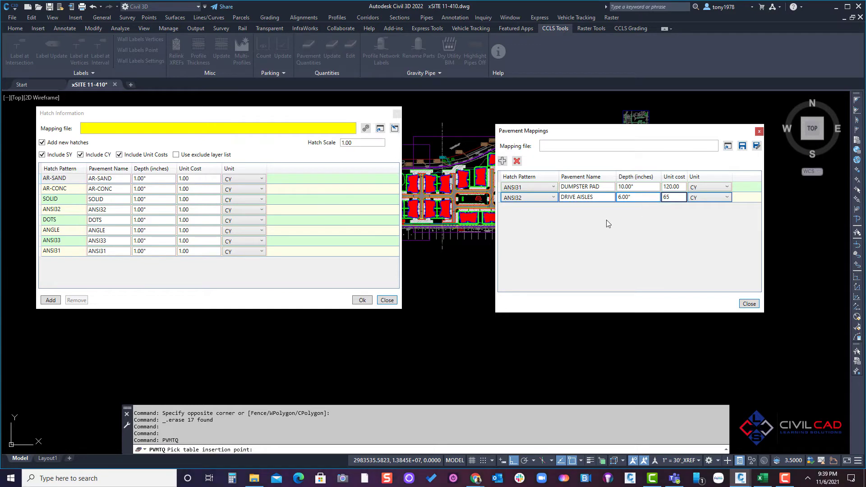
# Map ANSI33 as DRIVEWAY ENTRANCE at 8.00" depth and select its unit cost for replacement.
pyautogui.click(501, 161)
pyautogui.click(544, 208)
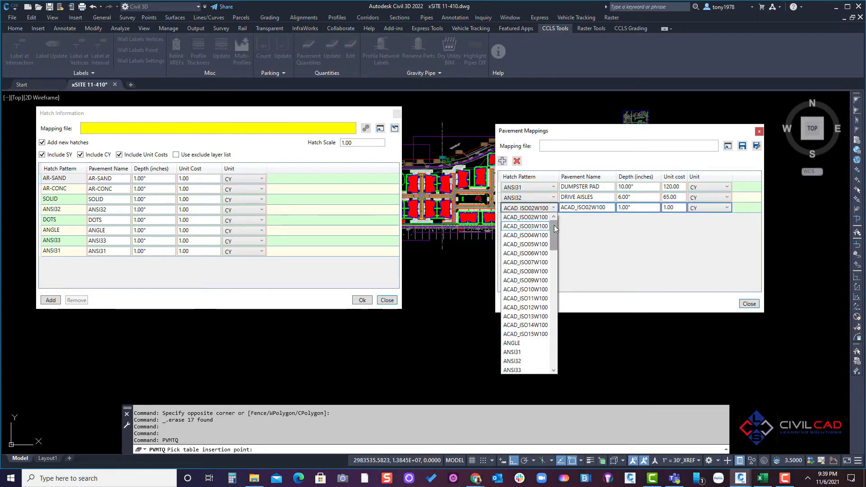
pyautogui.moveTo(554, 226); pyautogui.dragTo(555, 247)
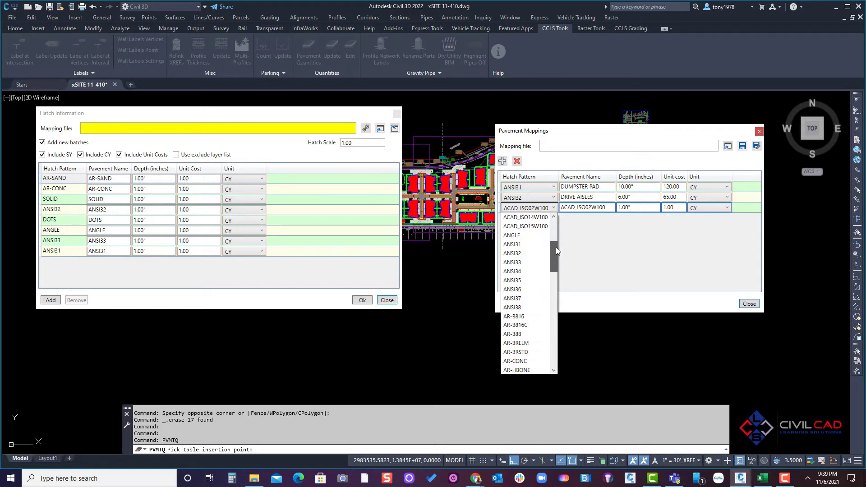
pyautogui.click(527, 262)
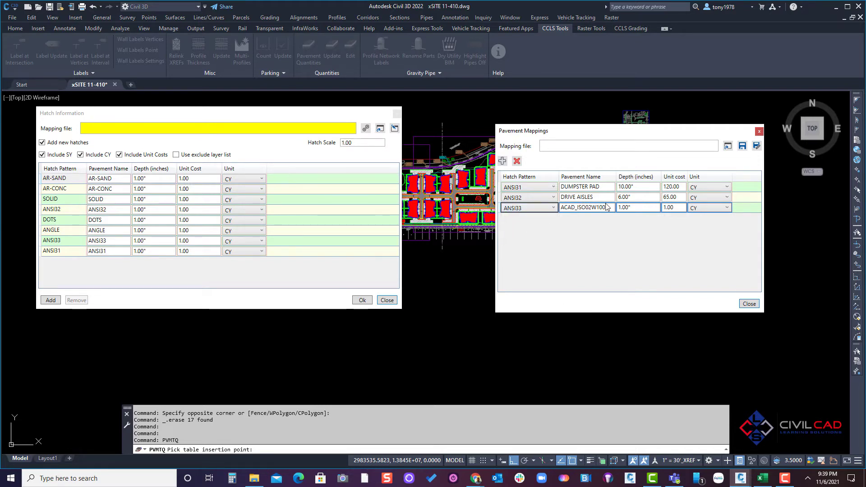
pyautogui.moveTo(608, 207); pyautogui.dragTo(562, 207)
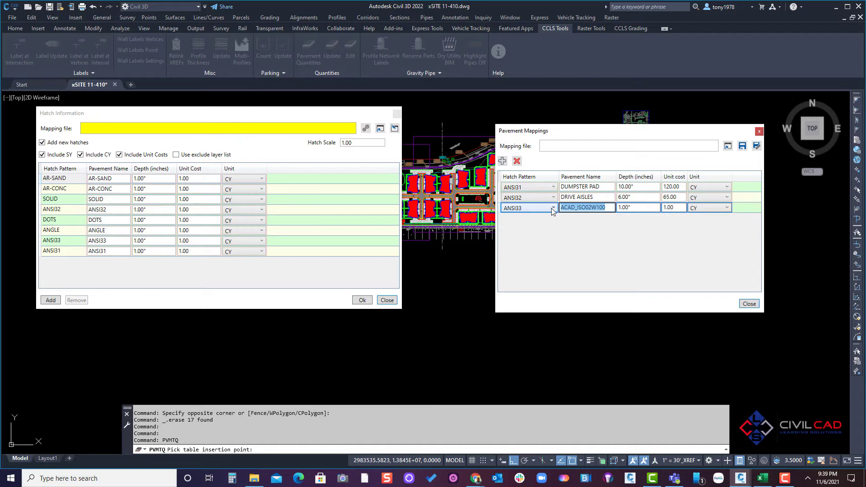
pyautogui.write('D')
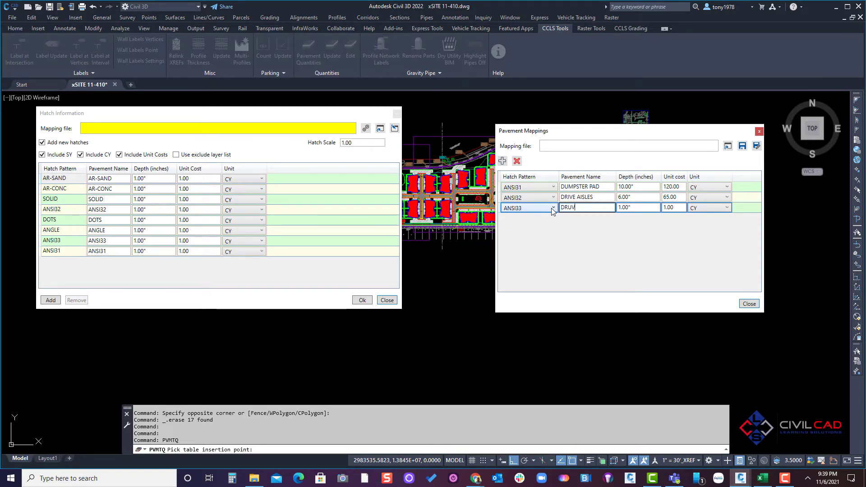
pyautogui.write('RIVEWAY ENTRANCE')
pyautogui.press('Tab')
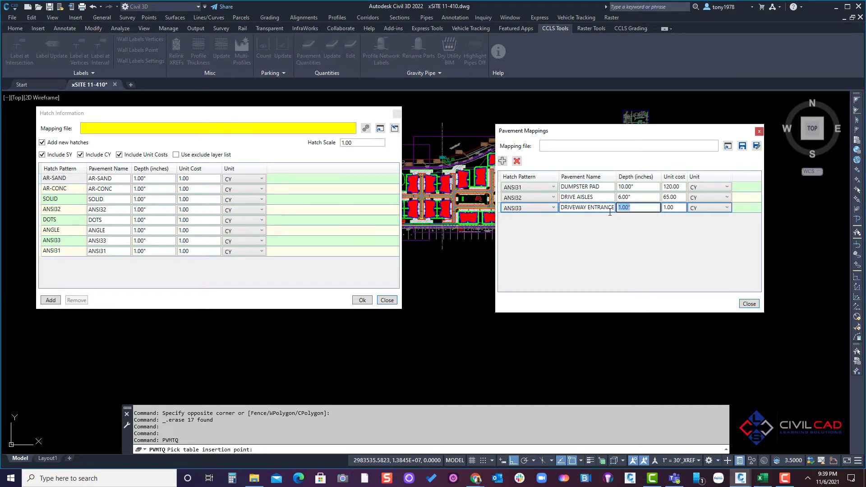
pyautogui.write('8')
pyautogui.click(678, 206)
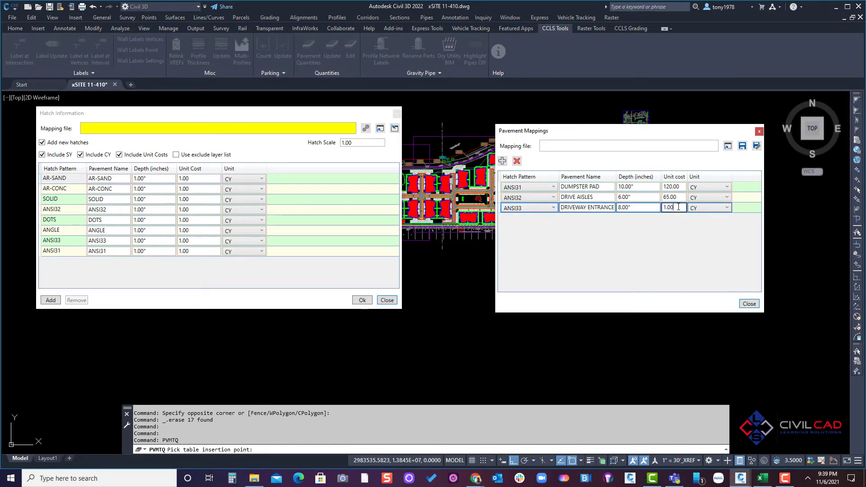
pyautogui.moveTo(678, 207); pyautogui.dragTo(658, 207)
# Set DRIVEWAY ENTRANCE's cost to 85, then map DOTS as BUILDING SLAB at 12" and 150.
pyautogui.write('85')
pyautogui.click(502, 161)
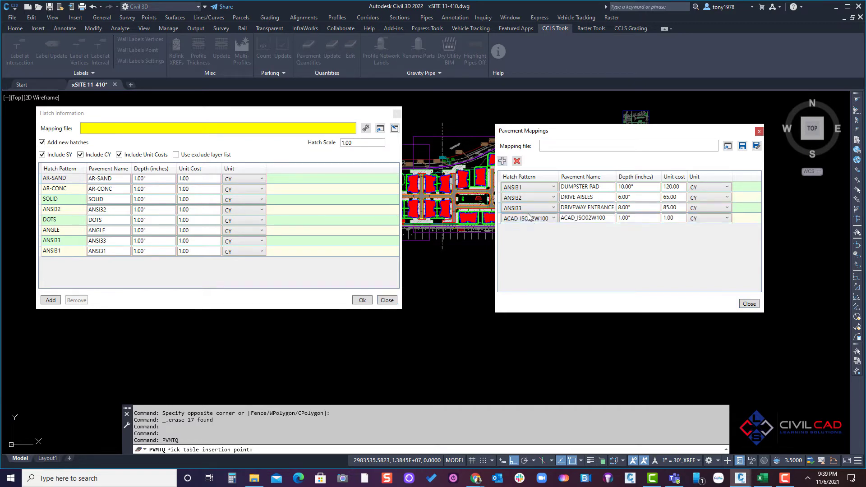
pyautogui.click(553, 218)
pyautogui.moveTo(551, 265); pyautogui.dragTo(551, 294)
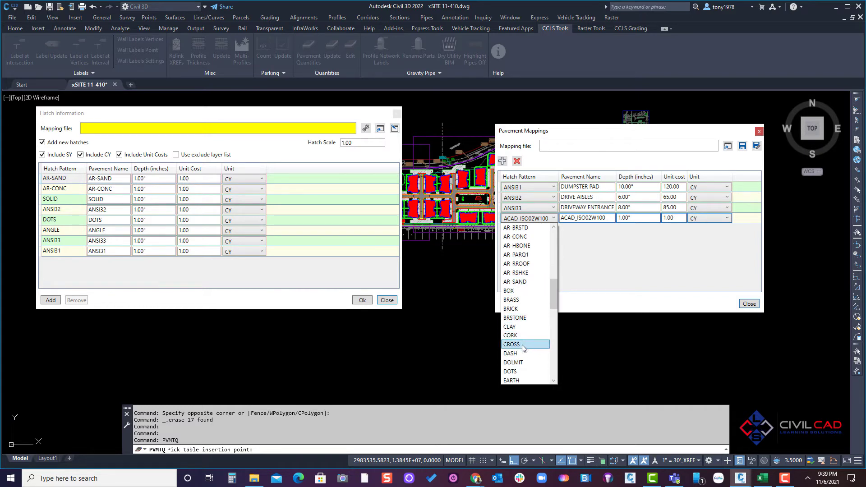
pyautogui.click(511, 371)
pyautogui.click(604, 225)
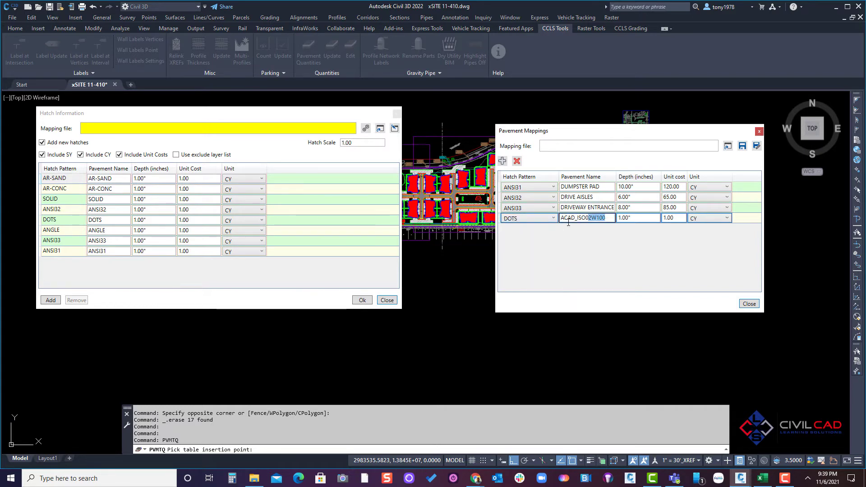
pyautogui.write('BUUIL')
pyautogui.press('BackSpace')
pyautogui.press('BackSpace')
pyautogui.press('BackSpace')
pyautogui.write('ILDING')
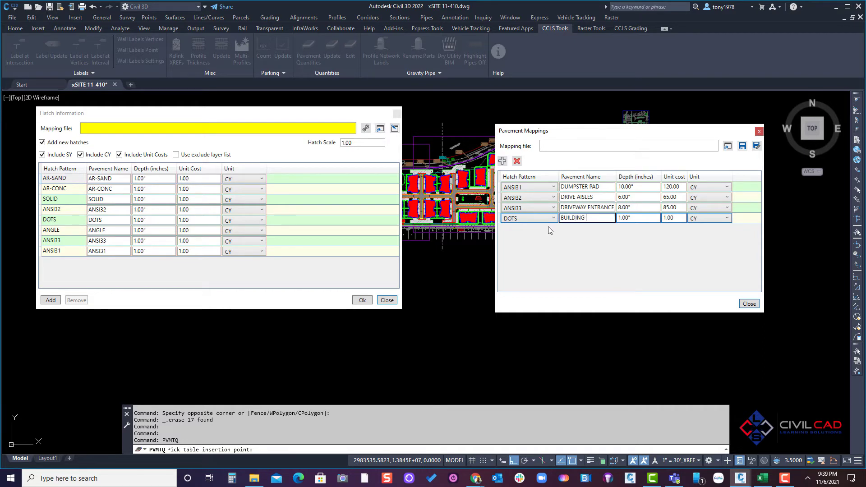
pyautogui.write(' SLAB')
pyautogui.press('Tab')
pyautogui.write('12')
pyautogui.press('Tab')
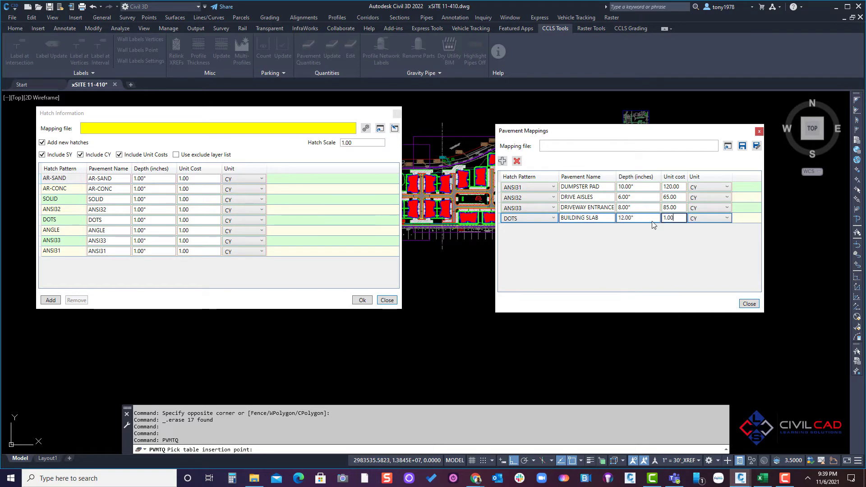
pyautogui.write('150')
pyautogui.press('Tab')
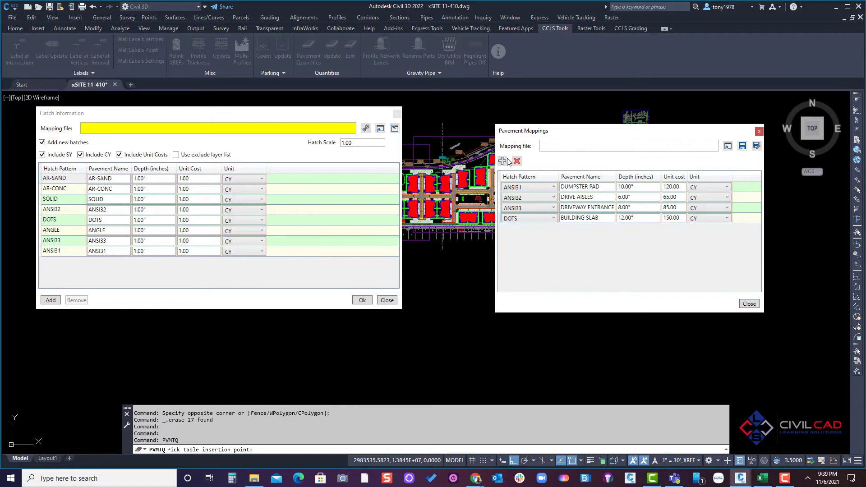
# Map ANGLE as PRIVATE SIDEWALK with 4.00" depth and a unit cost of 30.
pyautogui.press('space')
pyautogui.click(553, 229)
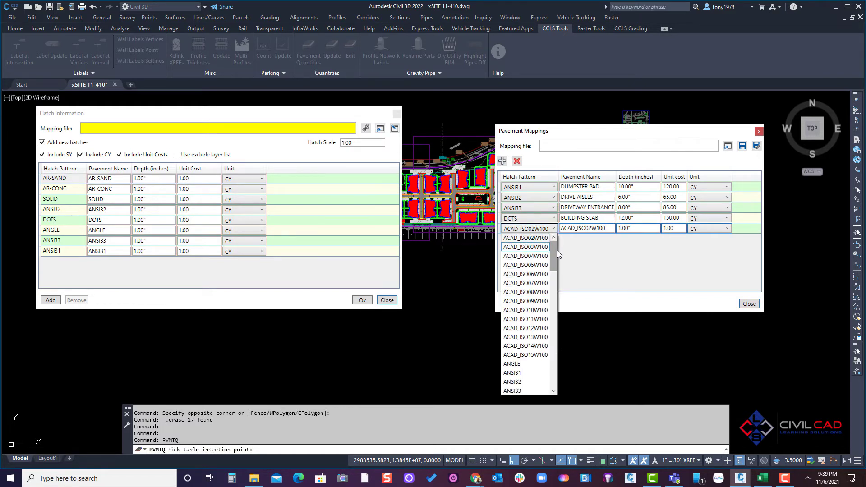
pyautogui.moveTo(556, 250); pyautogui.dragTo(554, 263)
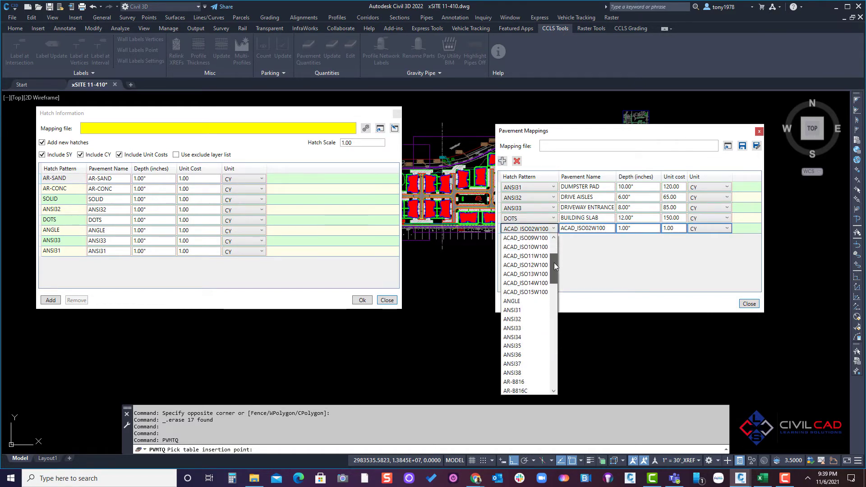
pyautogui.click(514, 301)
pyautogui.press('Tab')
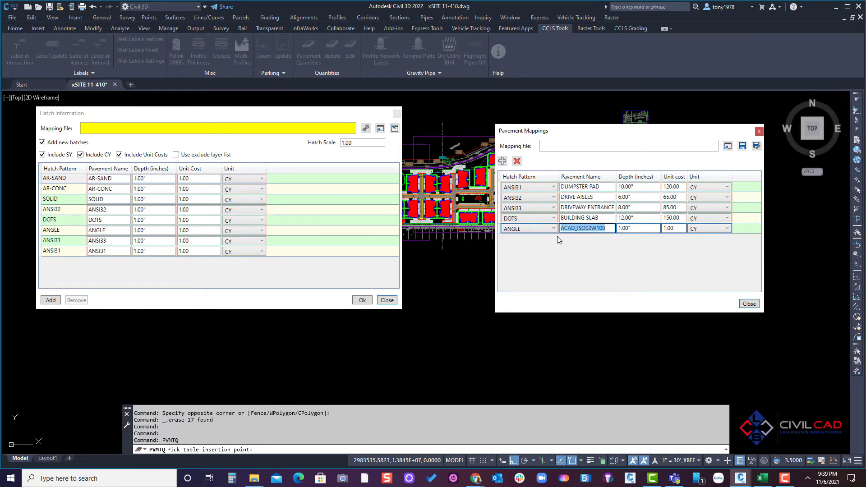
pyautogui.write('PRIVATE SIDEWALK')
pyautogui.press('Tab')
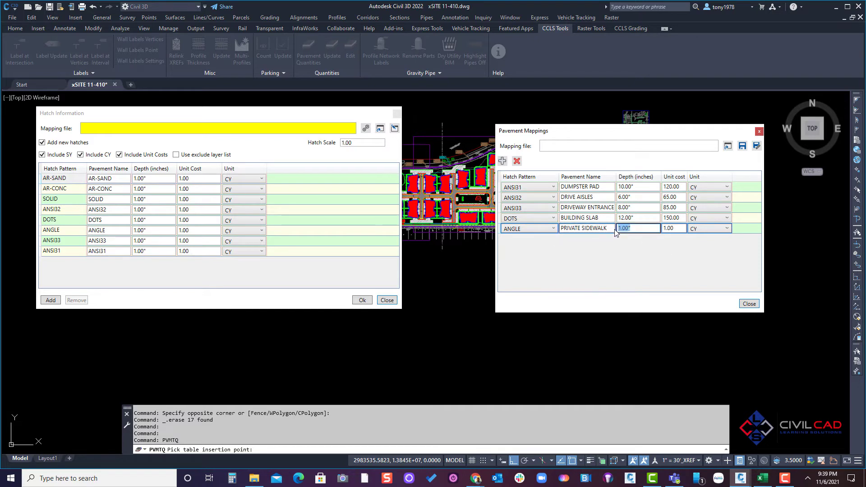
pyautogui.write('4')
pyautogui.press('Tab')
pyautogui.doubleClick(658, 228)
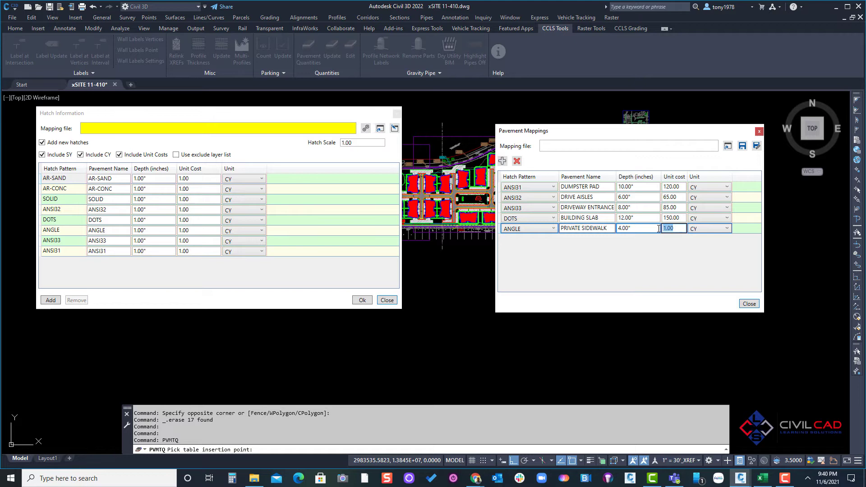
pyautogui.write('30')
# Add PUBLIC SIDEWALK at 4.00" depth and 30 unit cost, using the AR-SAND pattern.
pyautogui.click(502, 161)
pyautogui.click(541, 239)
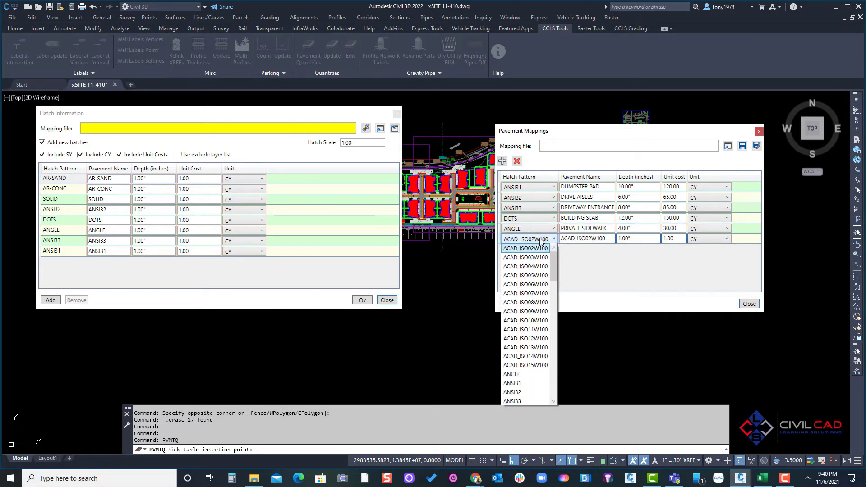
pyautogui.scroll(-6, 555, 280)
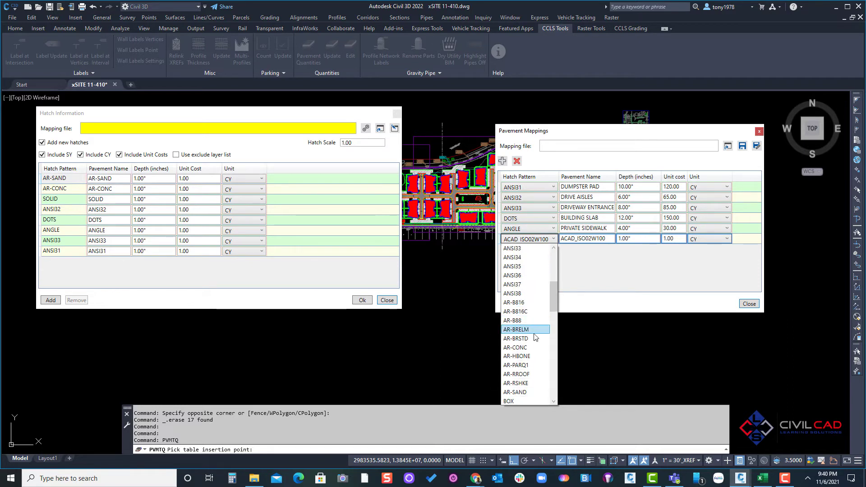
pyautogui.click(528, 383)
pyautogui.press('Tab')
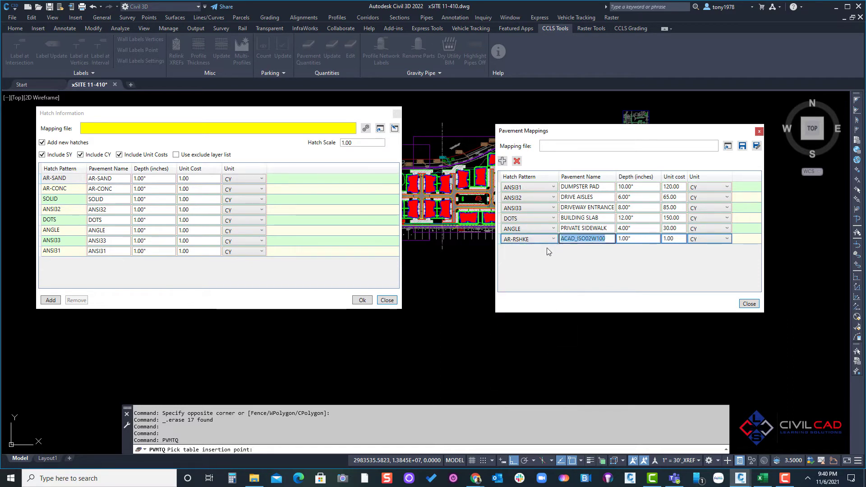
pyautogui.write('P')
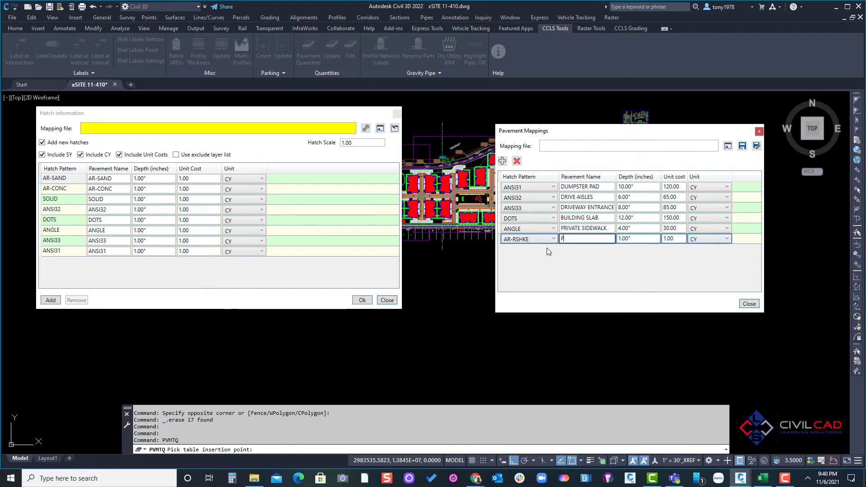
pyautogui.write('UBLIC SIDEWALK')
pyautogui.press('Tab')
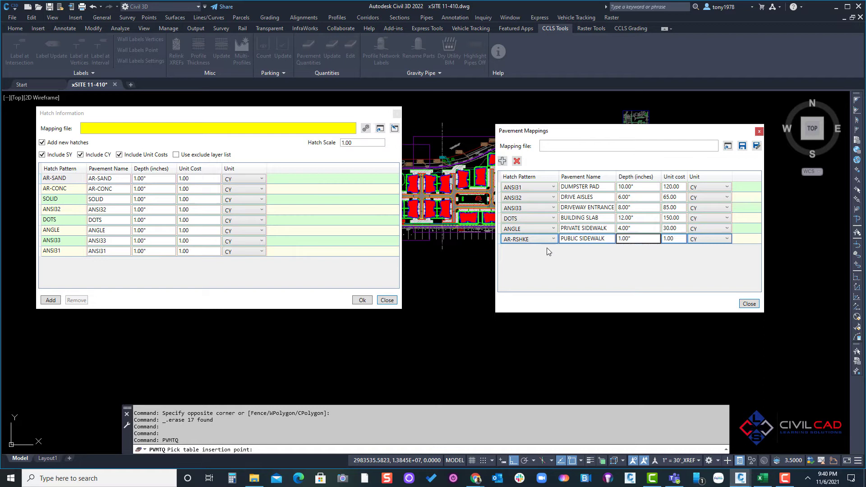
pyautogui.moveTo(630, 239); pyautogui.dragTo(601, 240)
pyautogui.write('4')
pyautogui.press('Tab')
pyautogui.write('30')
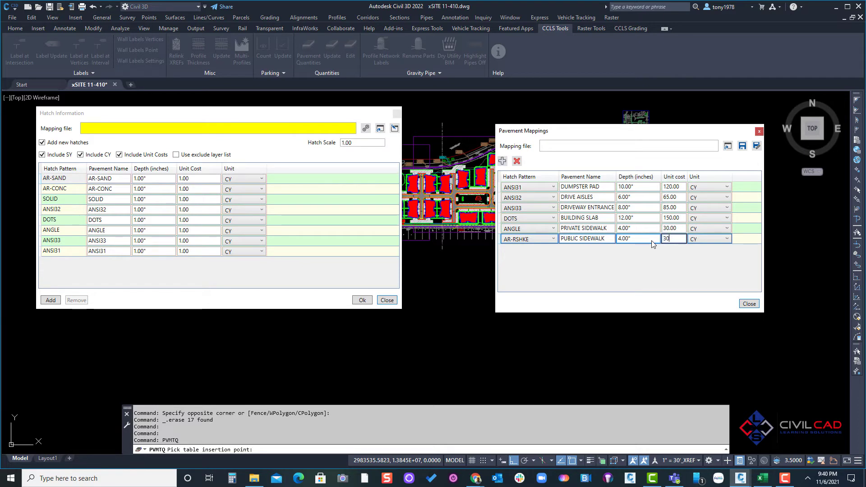
pyautogui.click(530, 240)
pyautogui.click(529, 239)
pyautogui.click(529, 256)
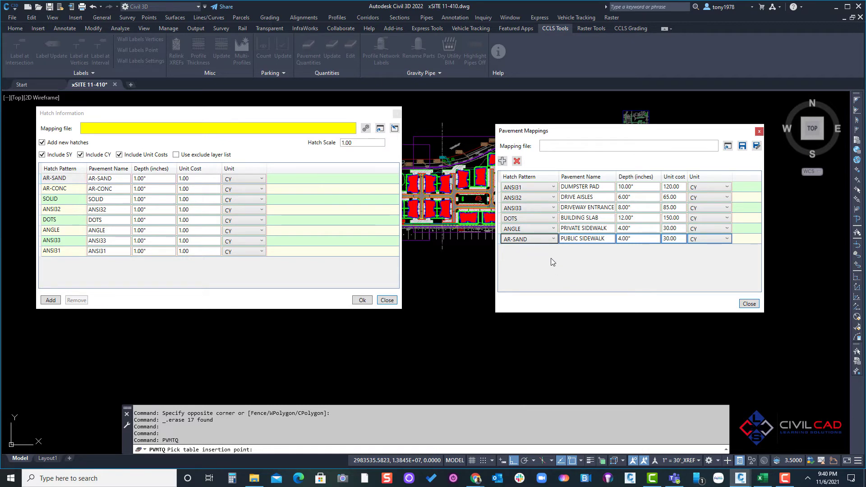
# Map SOLID as FIRE LANE with 7.00" depth and a unit cost of 75.
pyautogui.click(501, 161)
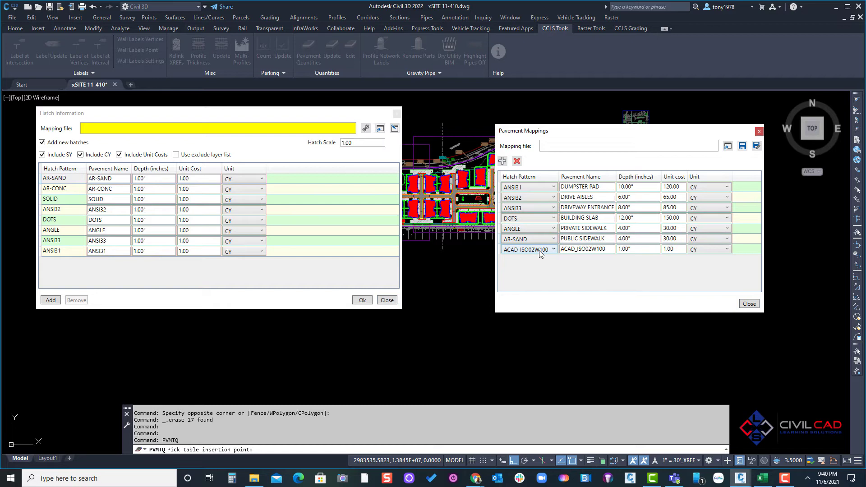
pyautogui.click(540, 252)
pyautogui.moveTo(553, 274); pyautogui.dragTo(557, 382)
pyautogui.click(519, 356)
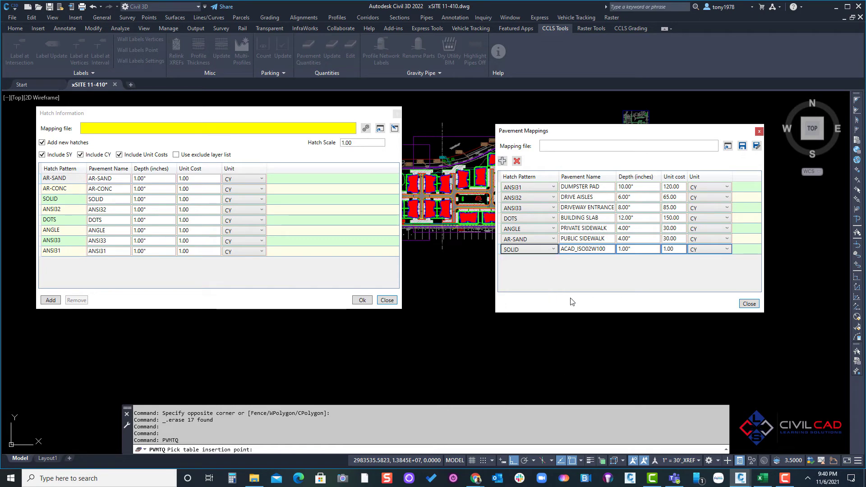
pyautogui.press('Tab')
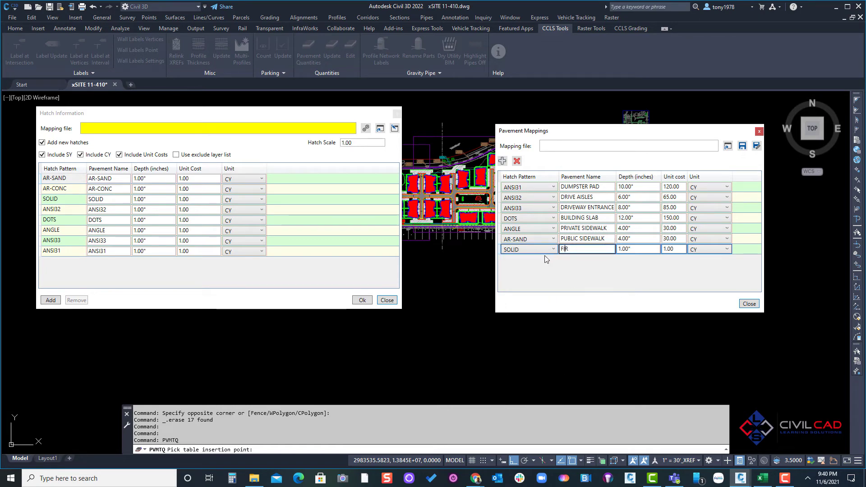
pyautogui.write('ANE')
pyautogui.press('Tab')
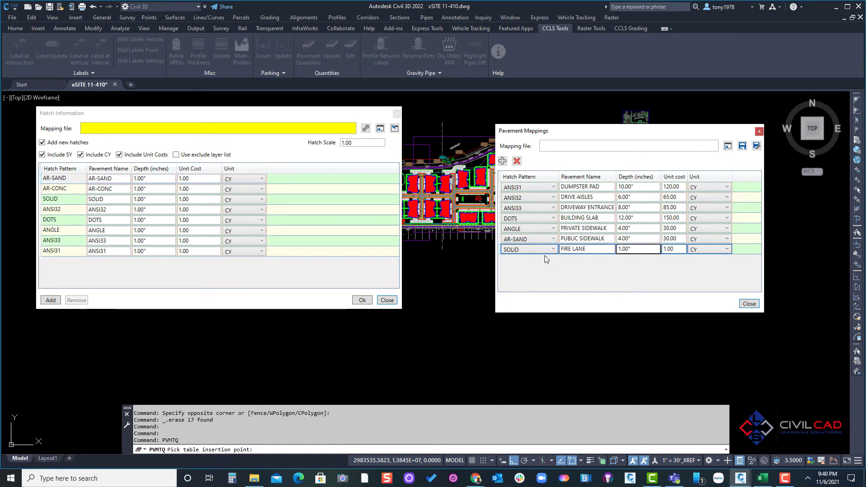
pyautogui.doubleClick(649, 253)
pyautogui.write('7')
pyautogui.press('Tab')
pyautogui.press('BackSpace')
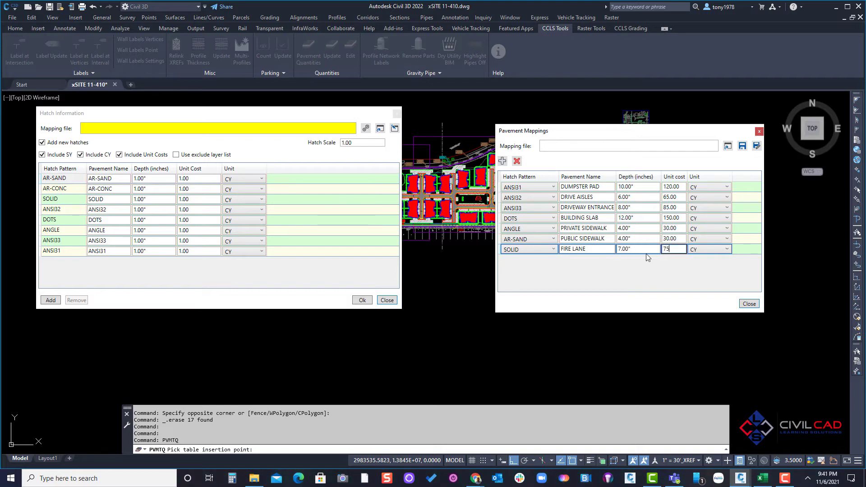
pyautogui.click(594, 249)
# Map AR-CONC as PARKING STALLS with 5.00" depth and a unit cost of 60.
pyautogui.click(502, 161)
pyautogui.click(544, 260)
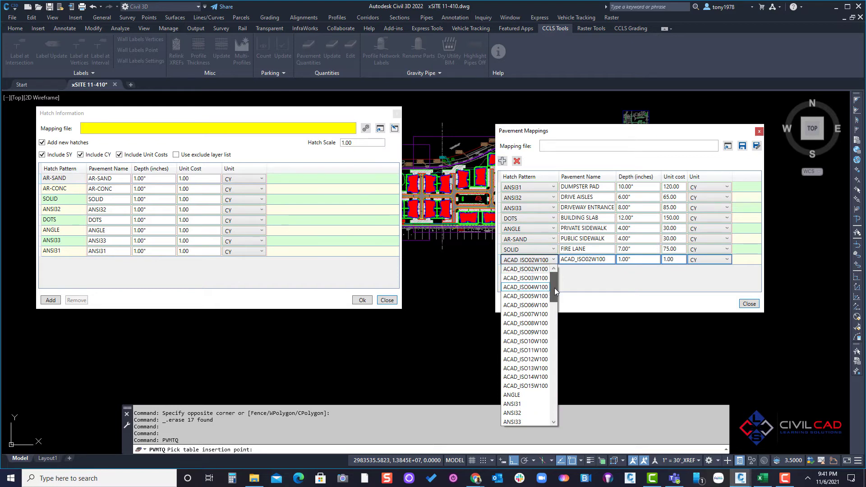
pyautogui.moveTo(554, 287); pyautogui.dragTo(554, 319)
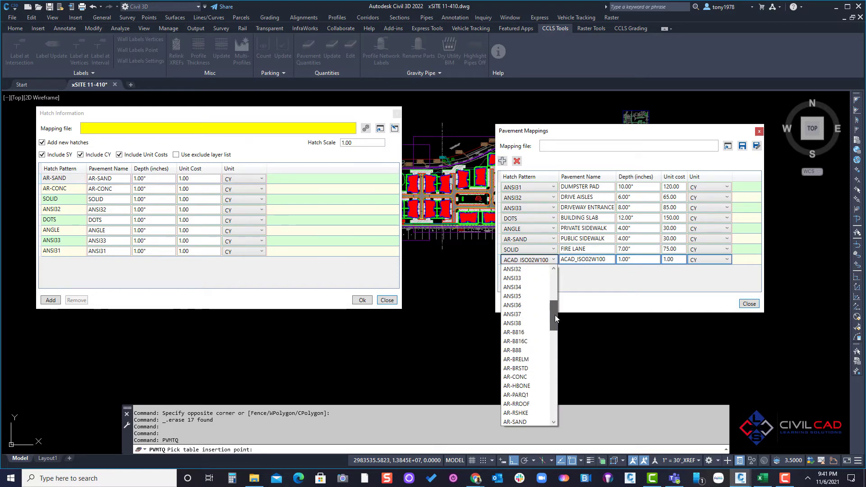
pyautogui.click(535, 377)
pyautogui.doubleClick(594, 259)
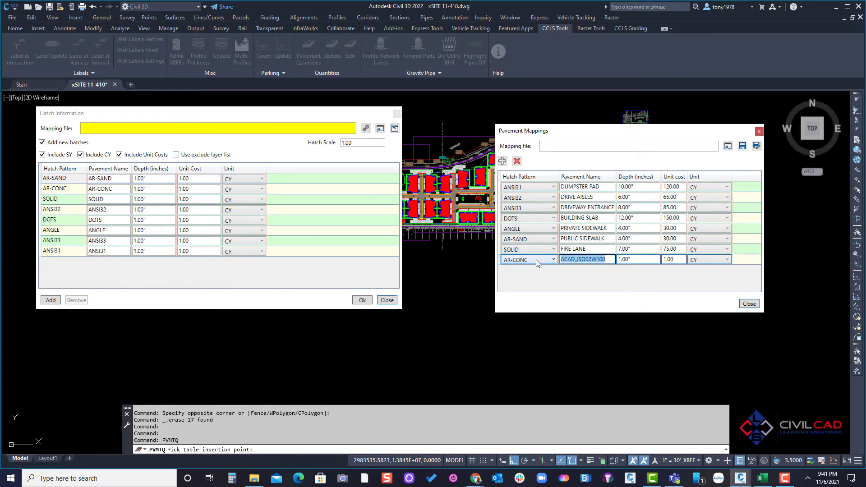
pyautogui.write('PARKING ST')
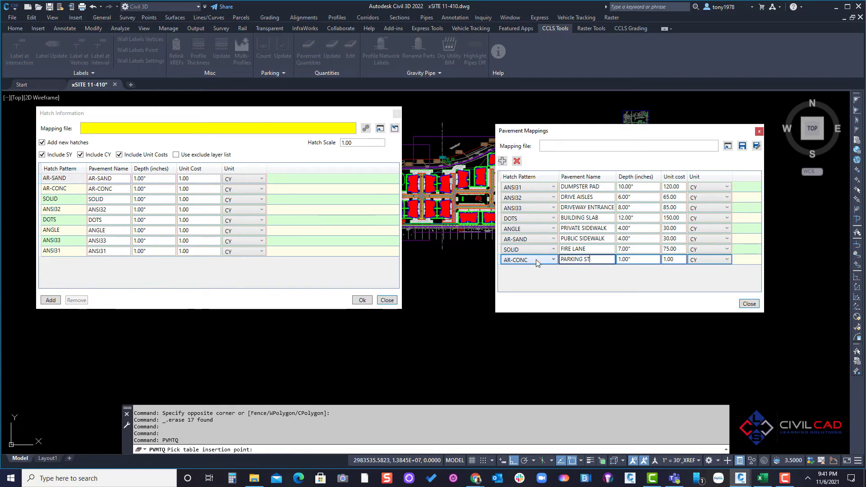
pyautogui.write('ALLS')
pyautogui.press('Tab')
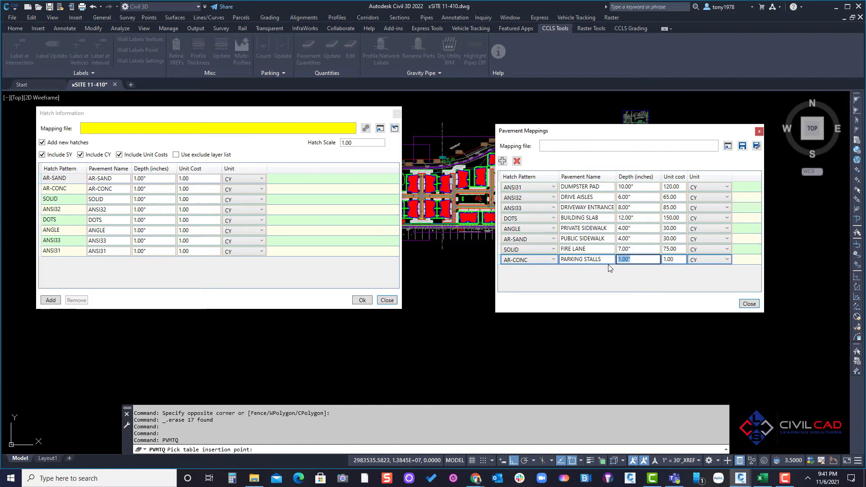
pyautogui.write('5')
pyautogui.press('Tab')
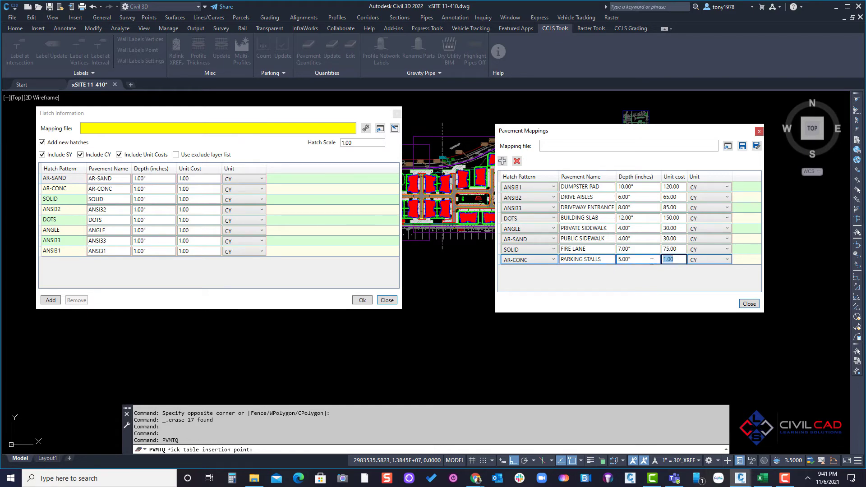
pyautogui.write('60')
# Save the edited pavement mappings as a new file named PVMT LEGEND TEST.
pyautogui.click(757, 149)
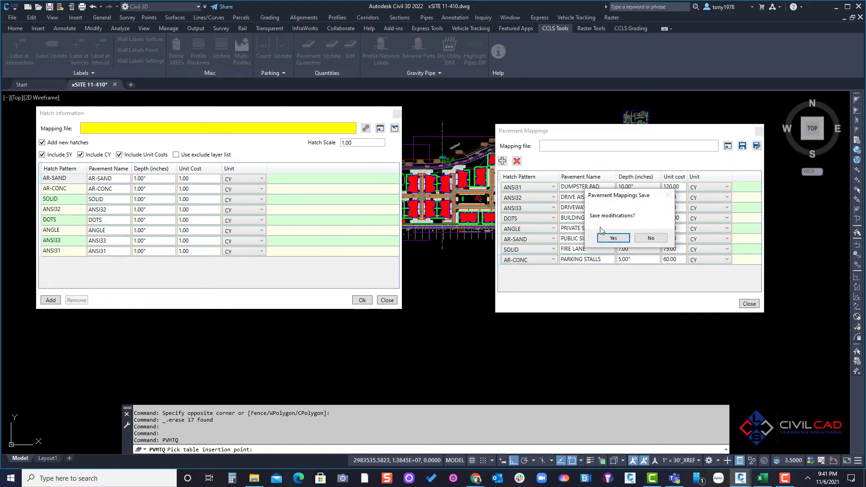
pyautogui.click(611, 238)
pyautogui.click(646, 247)
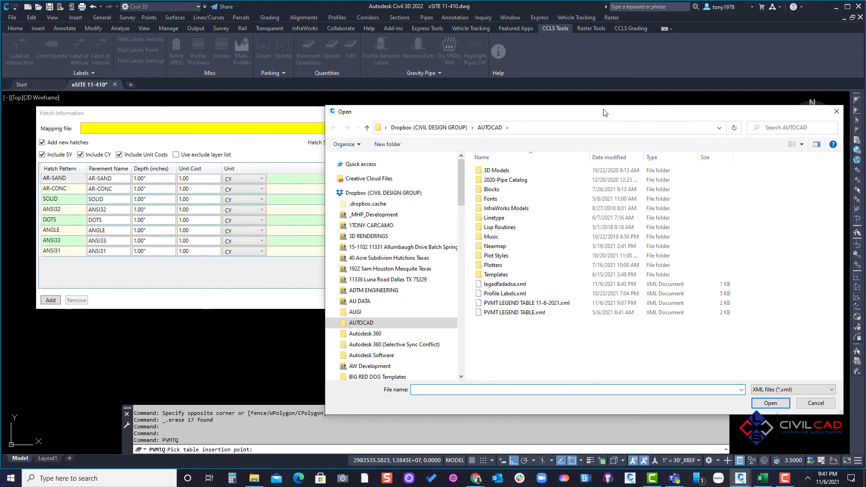
pyautogui.moveTo(604, 110); pyautogui.dragTo(548, 92)
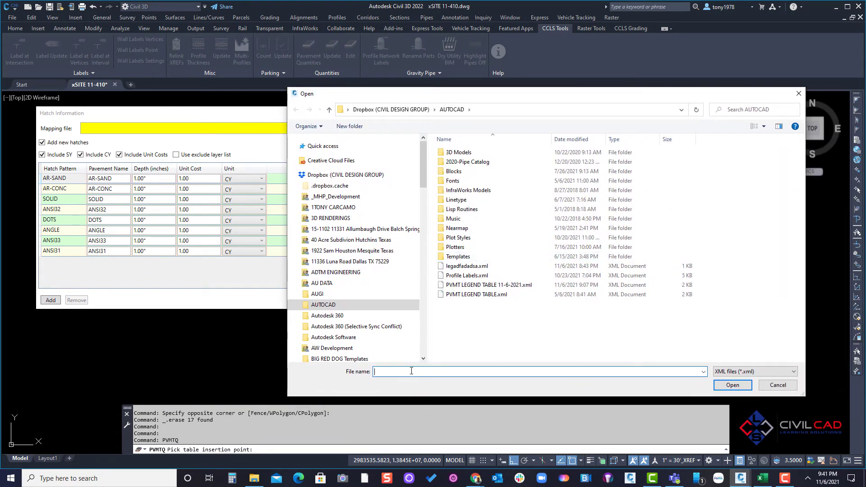
pyautogui.write('PVMT LE')
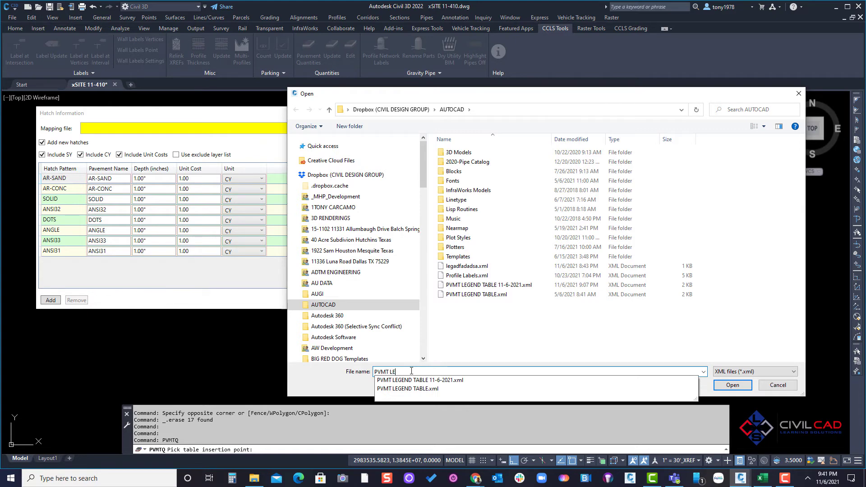
pyautogui.write('GEND TEST')
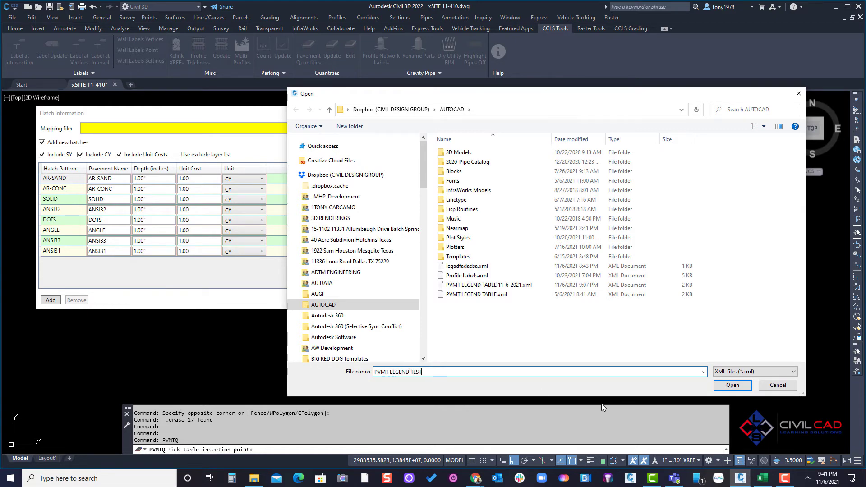
pyautogui.press('Return')
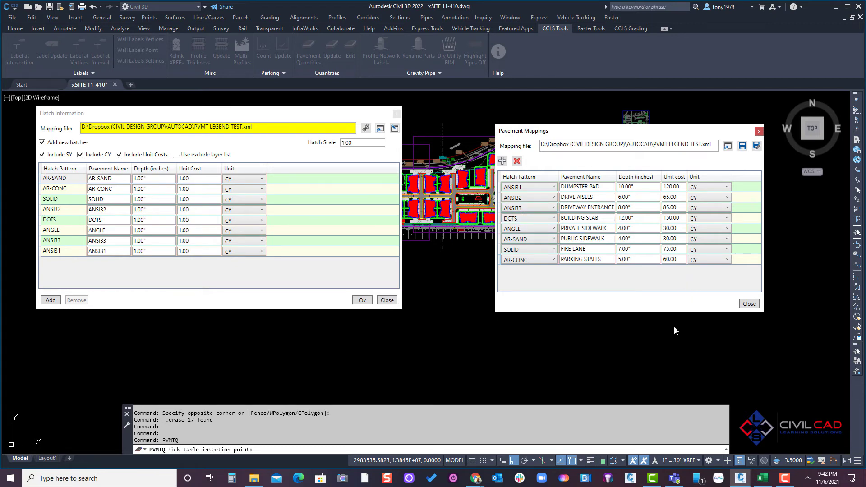
# Close the mappings editor, load PVMT LEGEND TEST.xml into Hatch Information, and accept it.
pyautogui.click(749, 304)
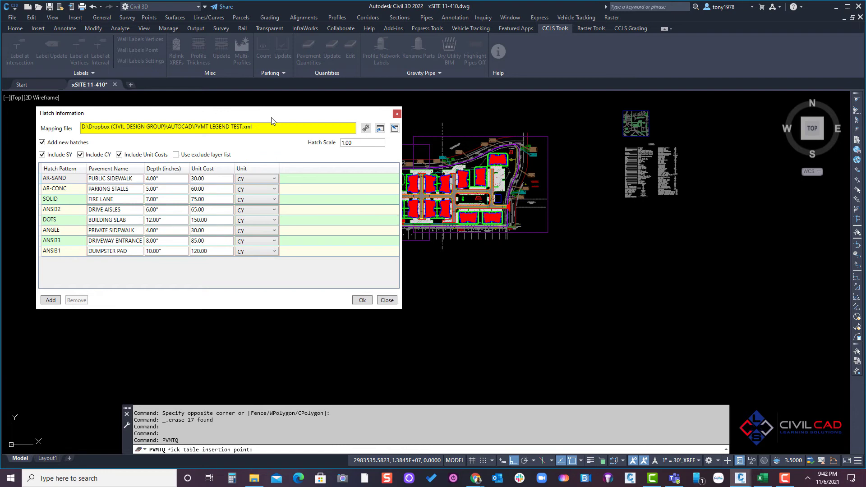
pyautogui.moveTo(261, 113); pyautogui.dragTo(505, 120)
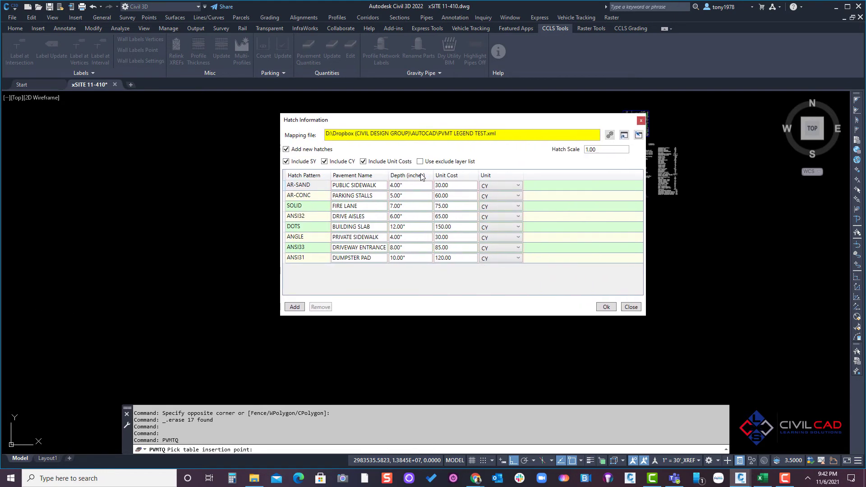
pyautogui.click(622, 137)
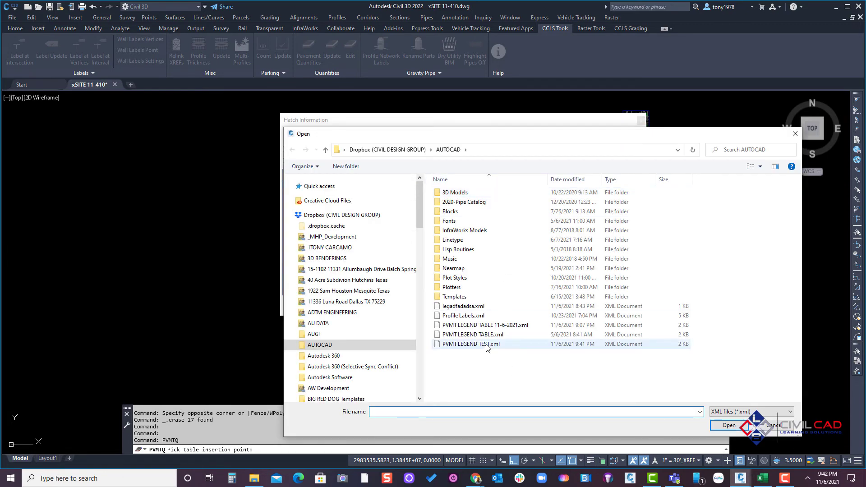
pyautogui.doubleClick(486, 346)
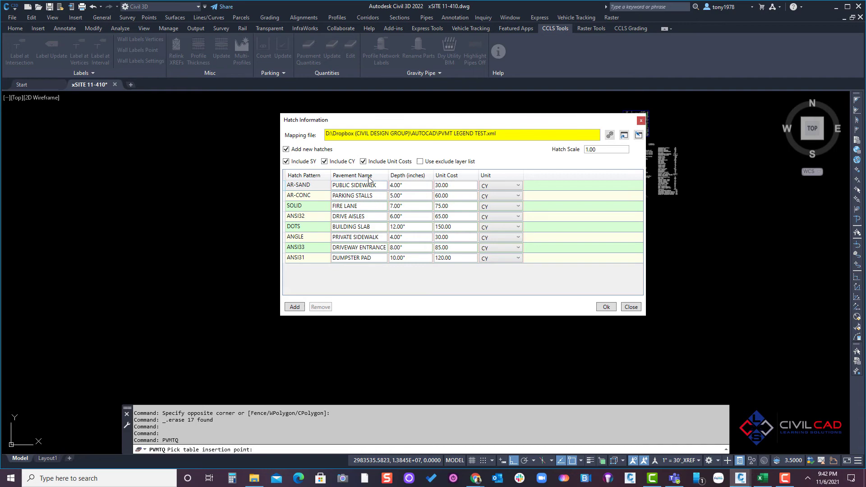
pyautogui.click(605, 307)
# Place the PAVEMENT LEGEND table in the drawing.
pyautogui.click(173, 233)
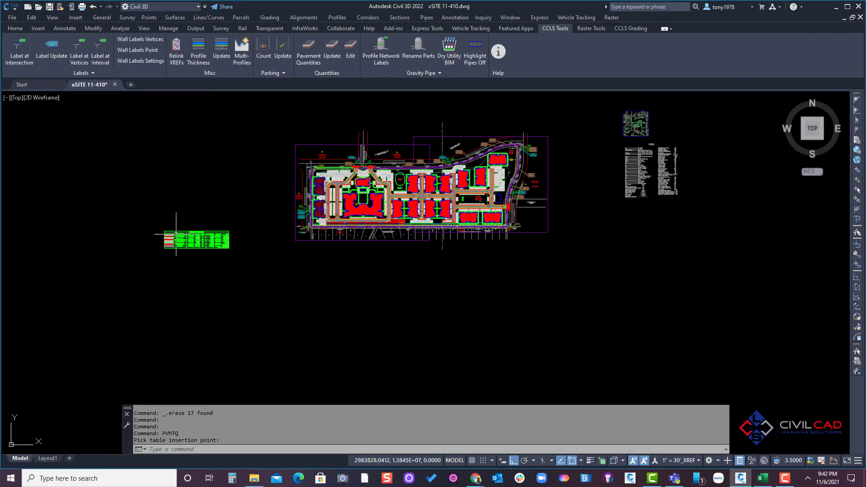
pyautogui.scroll(10, 173, 233)
pyautogui.scroll(1, 169, 189)
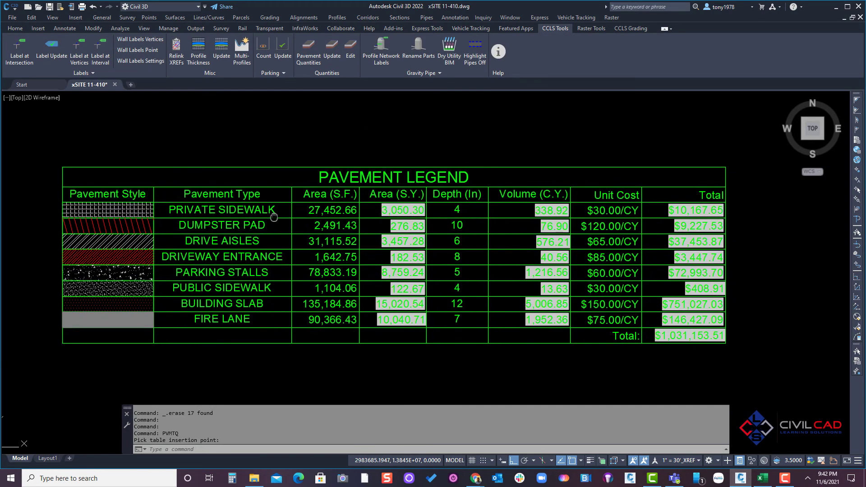
pyautogui.scroll(-4, 250, 217)
# Delete a building hatch and update the legend to a $857,532.88 total.
pyautogui.moveTo(606, 188)
pyautogui.mouseDown(button='middle')
pyautogui.moveTo(531, 250)
pyautogui.moveTo(496, 255)
pyautogui.moveTo(470, 295)
pyautogui.mouseUp(button='middle')
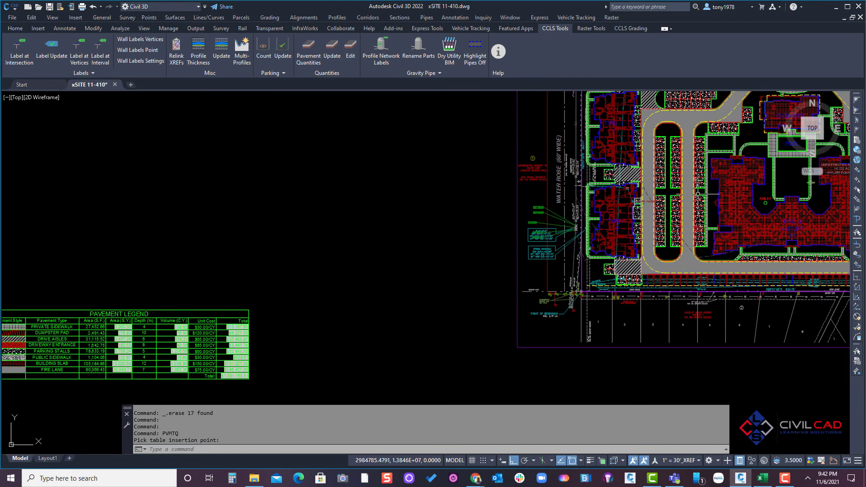
pyautogui.click(717, 207)
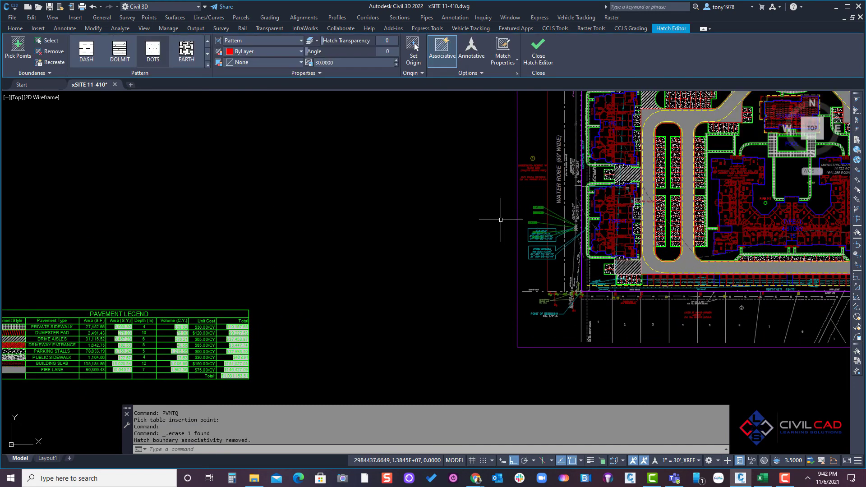
pyautogui.press('Delete')
pyautogui.moveTo(280, 232); pyautogui.dragTo(367, 217, button='middle')
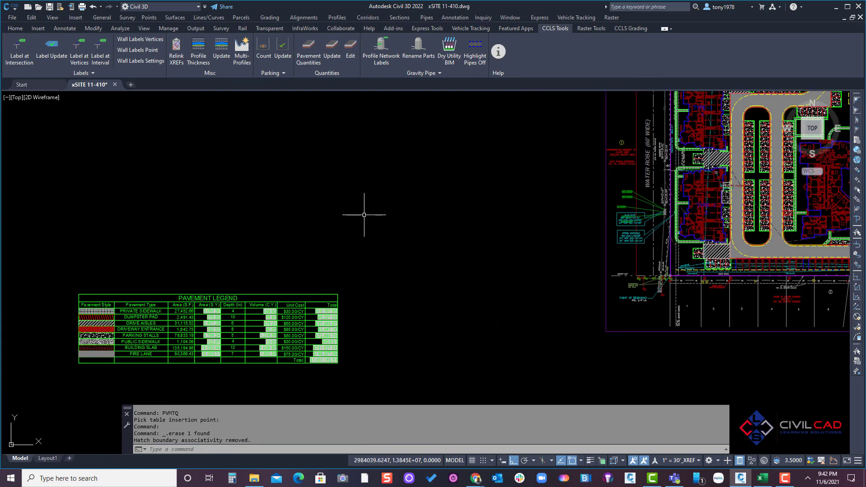
pyautogui.scroll(4, 226, 305)
pyautogui.moveTo(225, 305); pyautogui.dragTo(396, 242, button='middle')
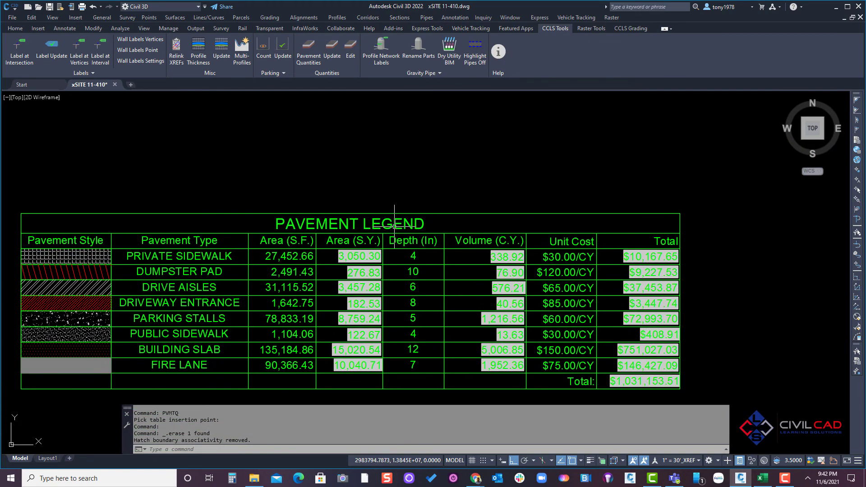
pyautogui.click(332, 56)
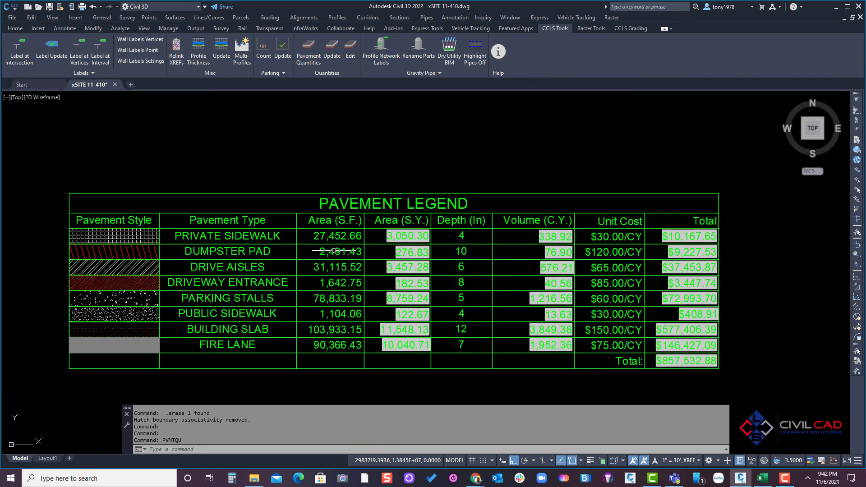
# Reopen the hatch settings for the PAVEMENT LEGEND table.
pyautogui.scroll(-2, 313, 199)
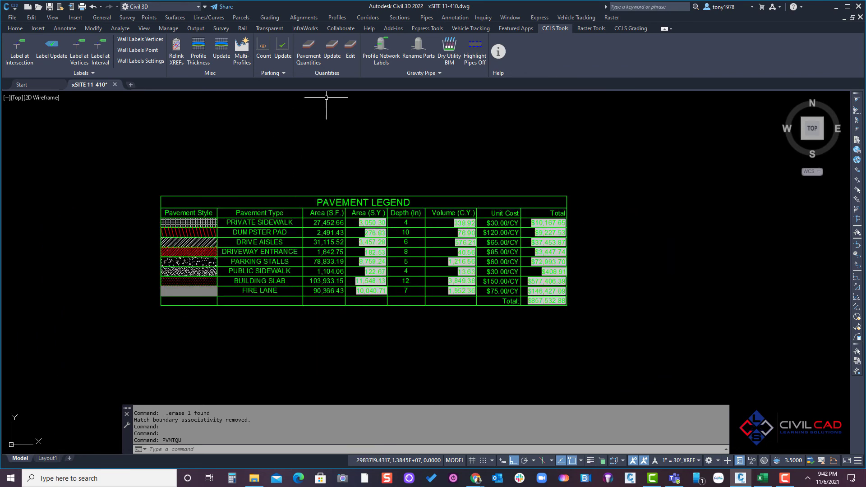
pyautogui.click(351, 49)
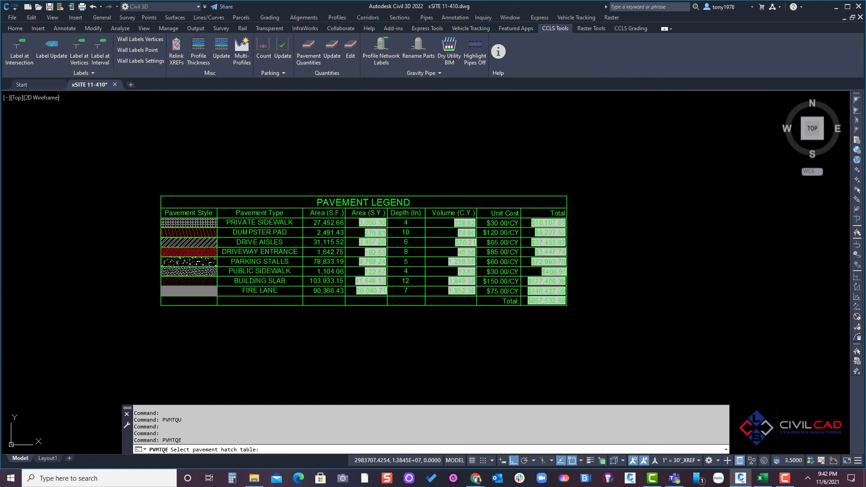
pyautogui.click(299, 202)
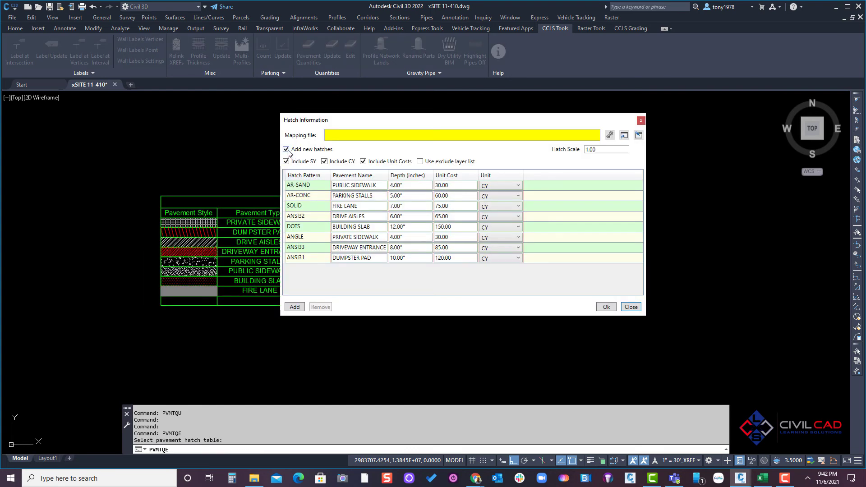
# Toggle Add new hatches off and on, enable Use exclude layer list, and review the layers.
pyautogui.click(286, 149)
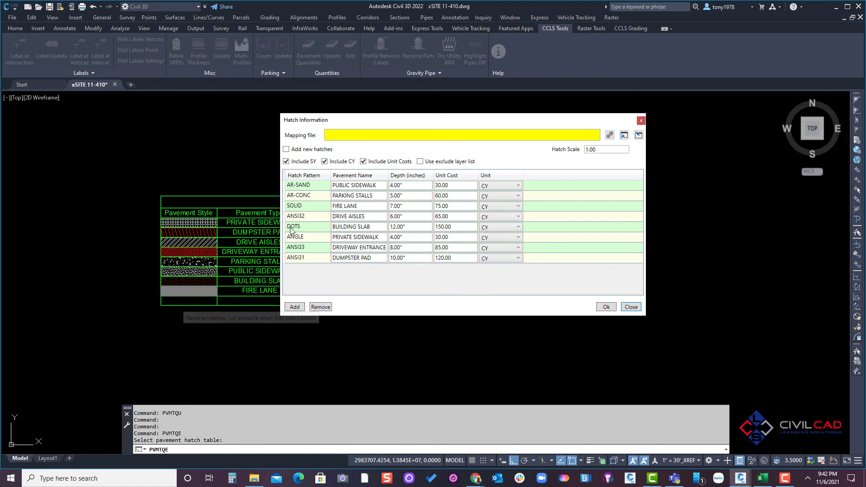
pyautogui.click(287, 149)
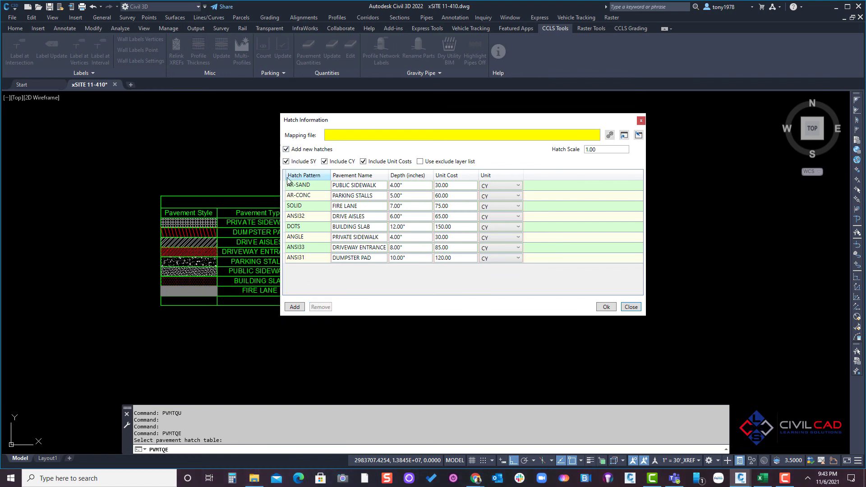
pyautogui.click(420, 162)
pyautogui.click(489, 162)
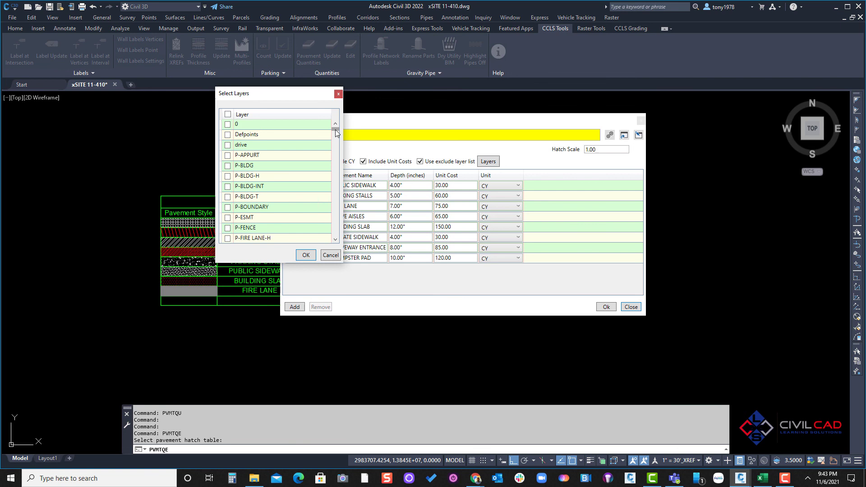
pyautogui.moveTo(335, 129); pyautogui.dragTo(335, 157)
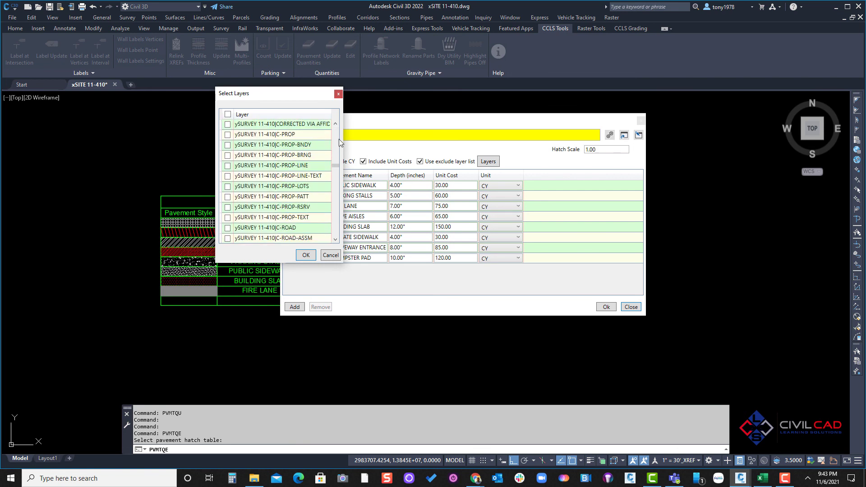
pyautogui.click(333, 256)
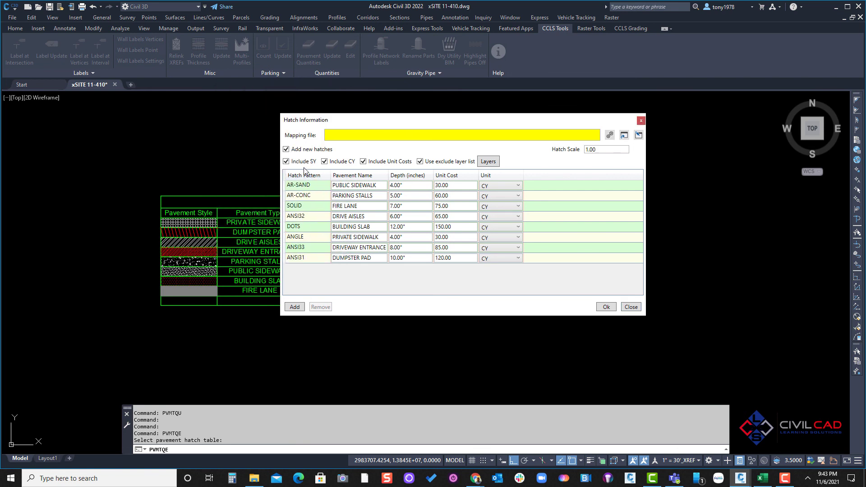